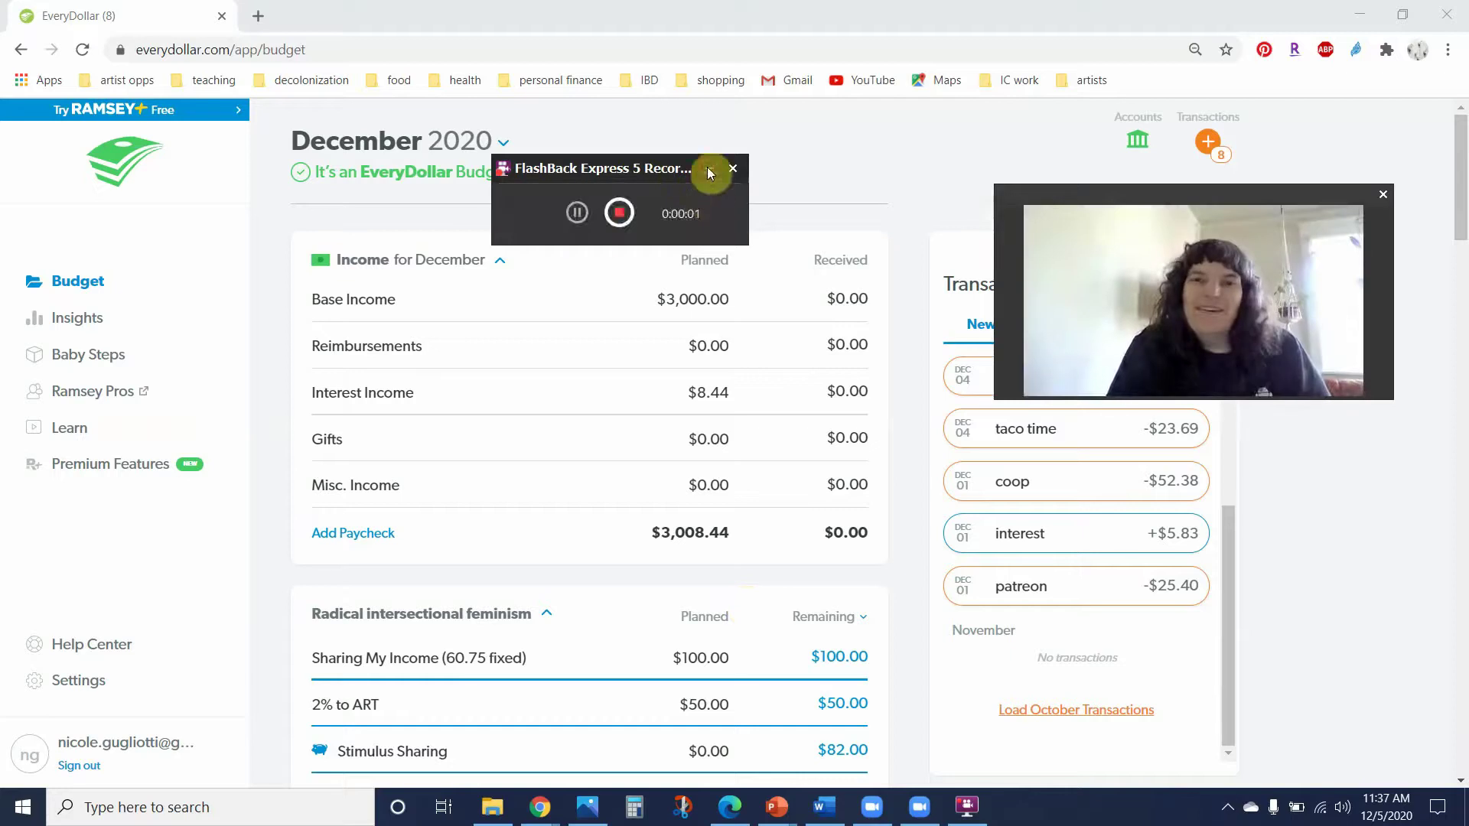
# Step: Track the costco and first fred meyer purchases to Groceries, leaving $154.90 of $300.00
pyautogui.click(708, 168)
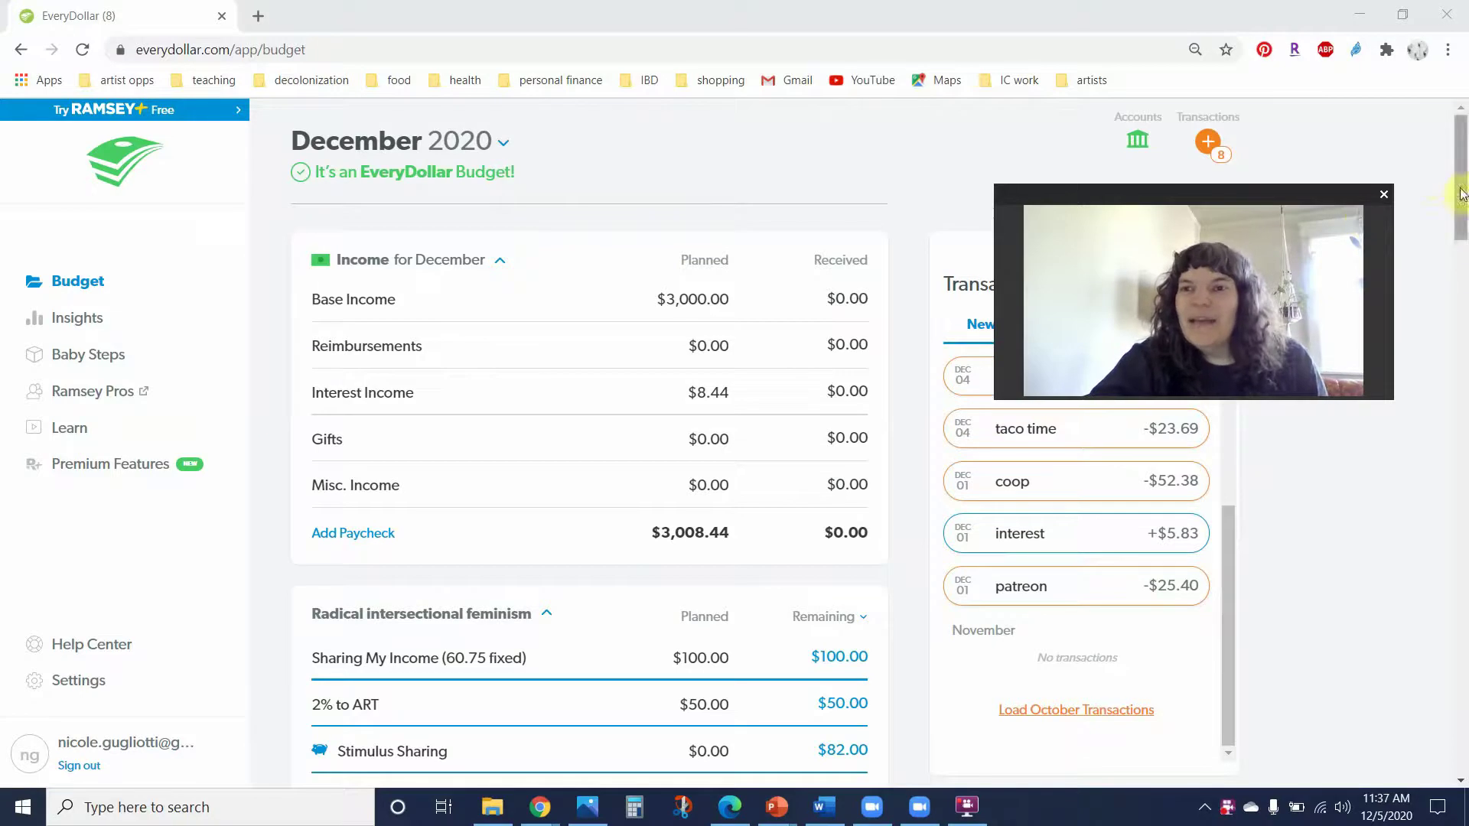
pyautogui.moveTo(1269, 190); pyautogui.dragTo(1265, 133)
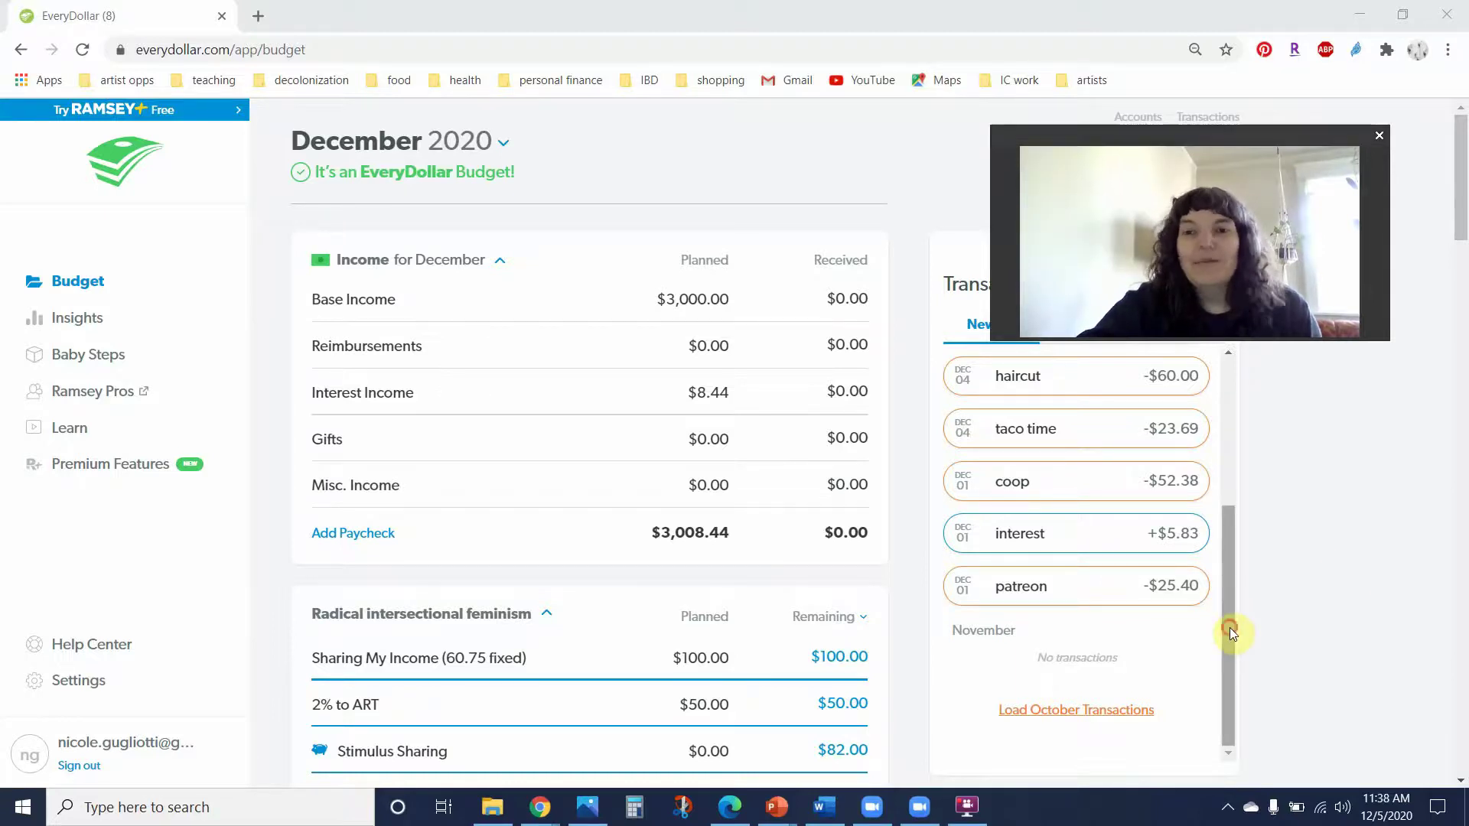
pyautogui.moveTo(1230, 628); pyautogui.dragTo(1228, 461)
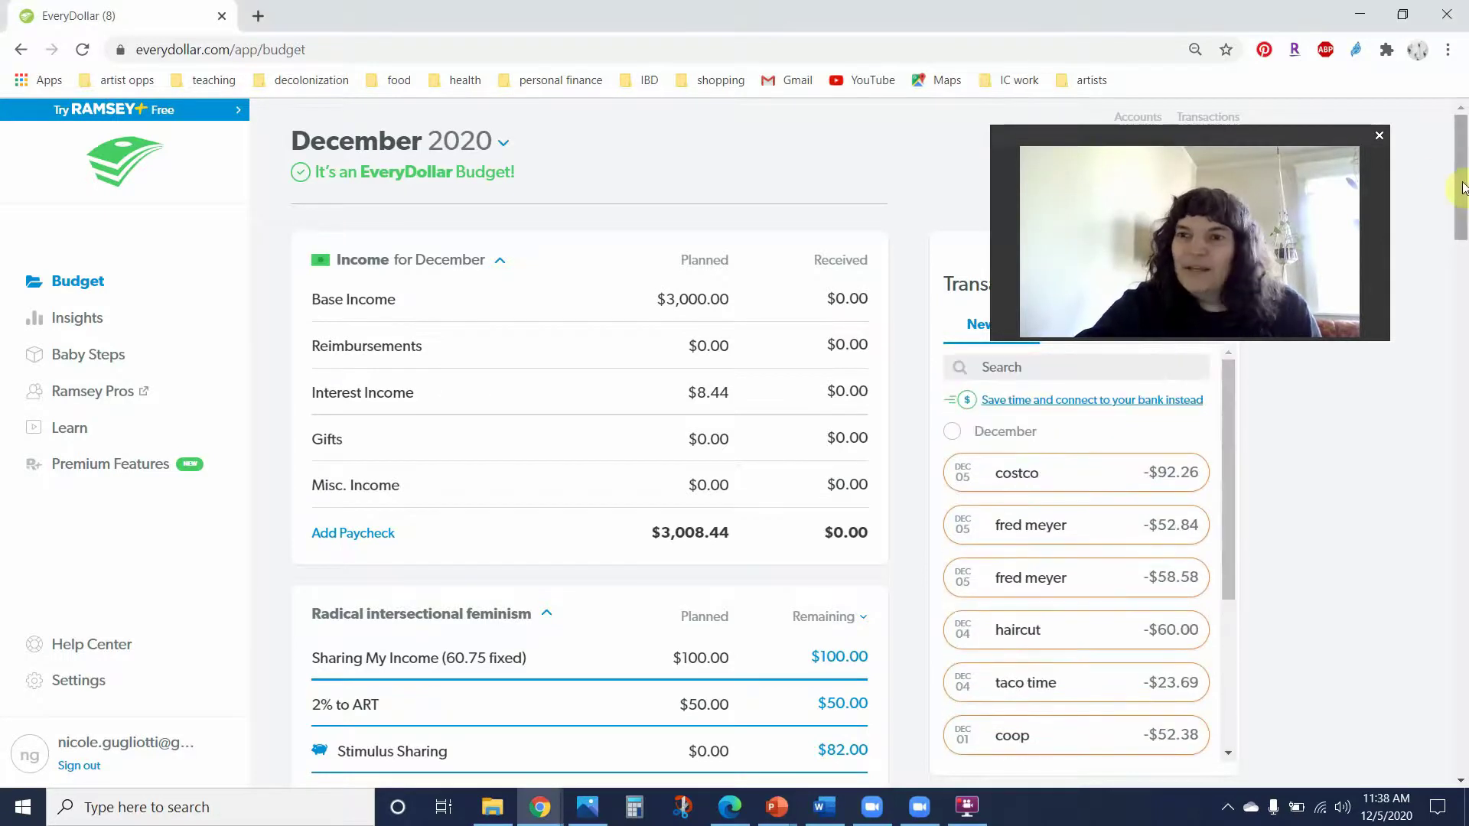
pyautogui.moveTo(1460, 184); pyautogui.dragTo(1464, 417)
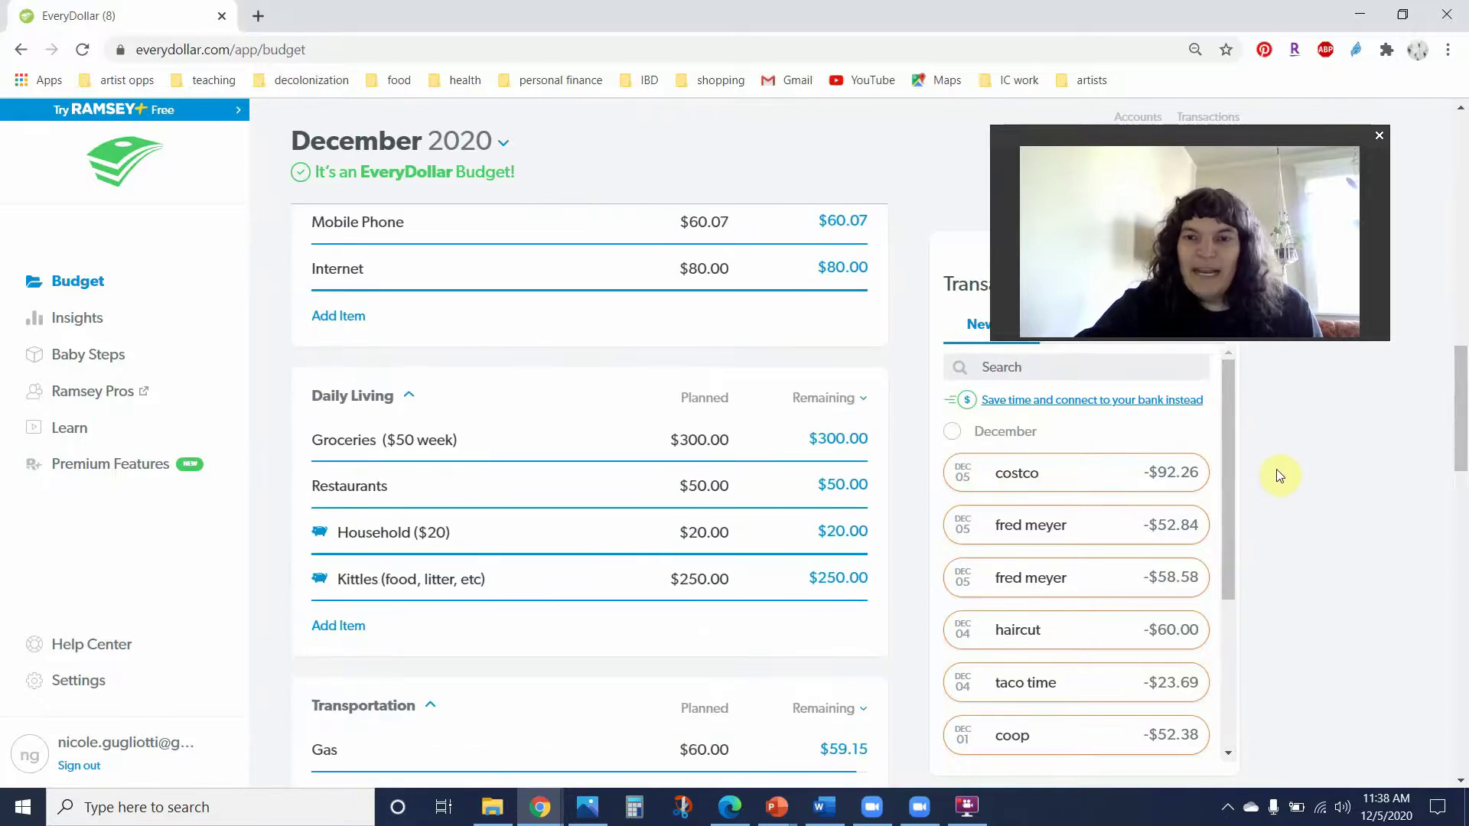
pyautogui.moveTo(1056, 471); pyautogui.dragTo(631, 437)
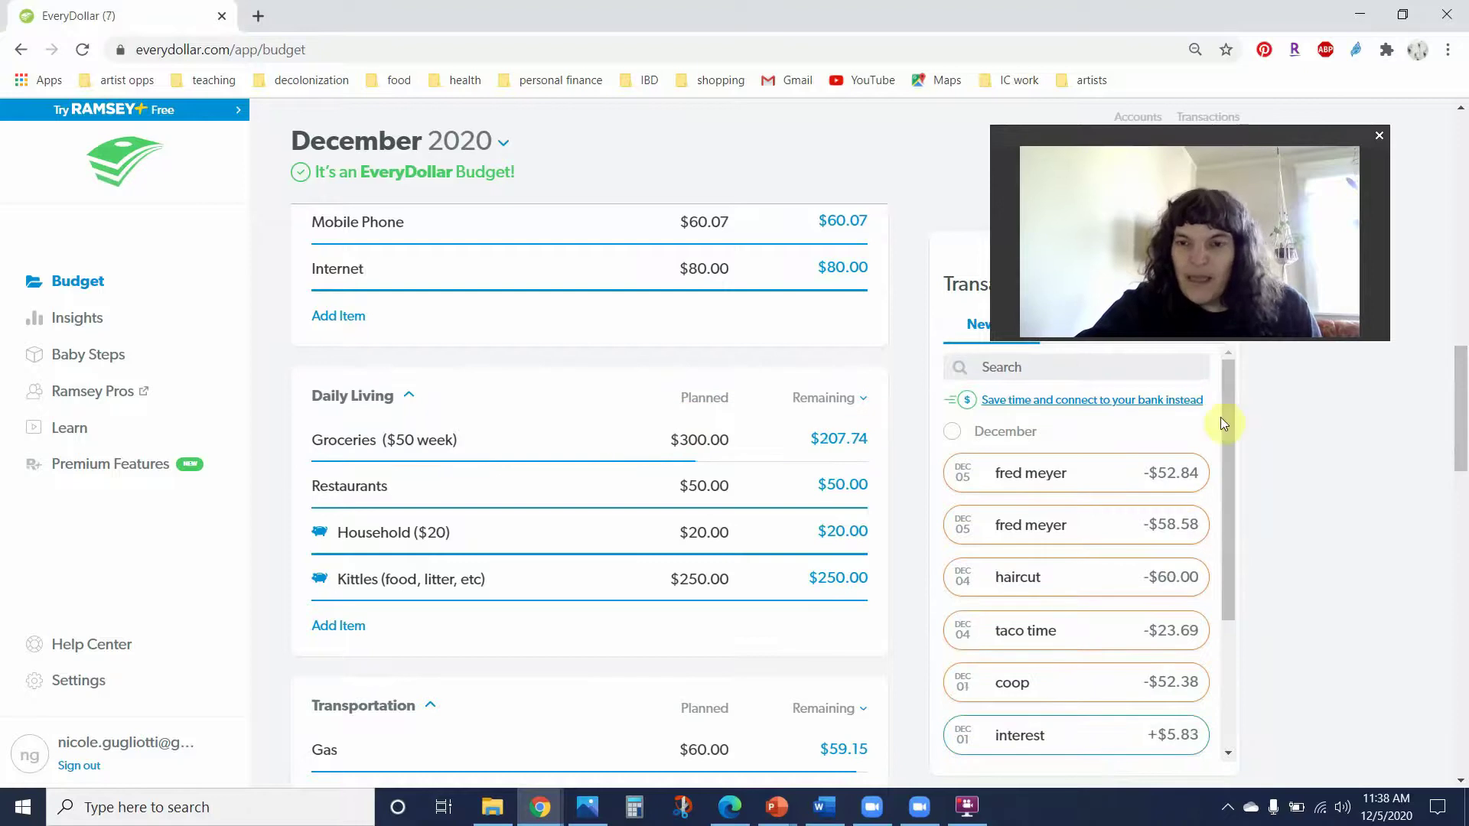
pyautogui.moveTo(1037, 489); pyautogui.dragTo(606, 452)
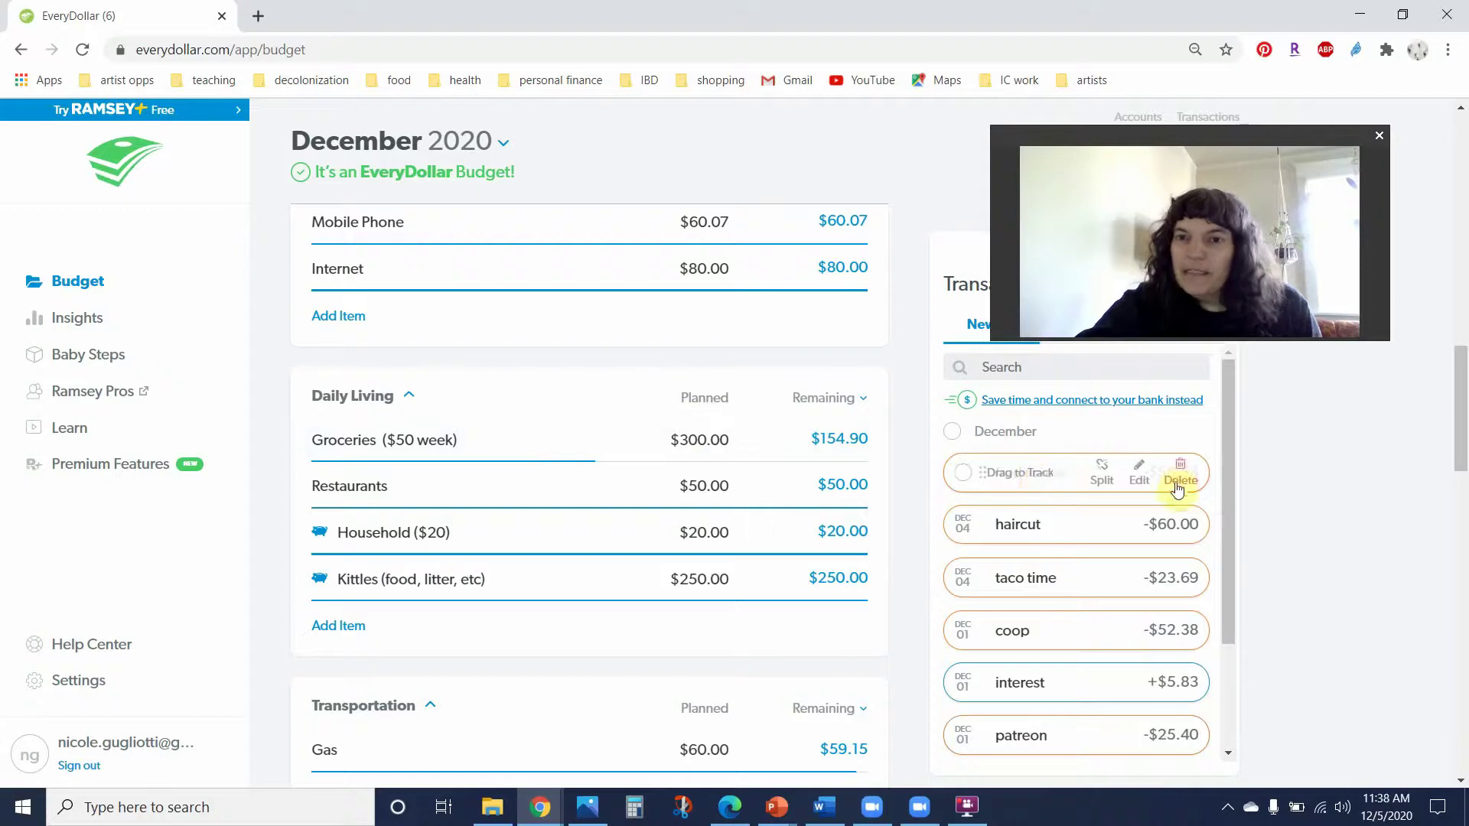
# Step: Open the $58.58 fred meyer expense and assign it to Kittles (food, litter, etc)
pyautogui.click(1137, 484)
pyautogui.click(597, 452)
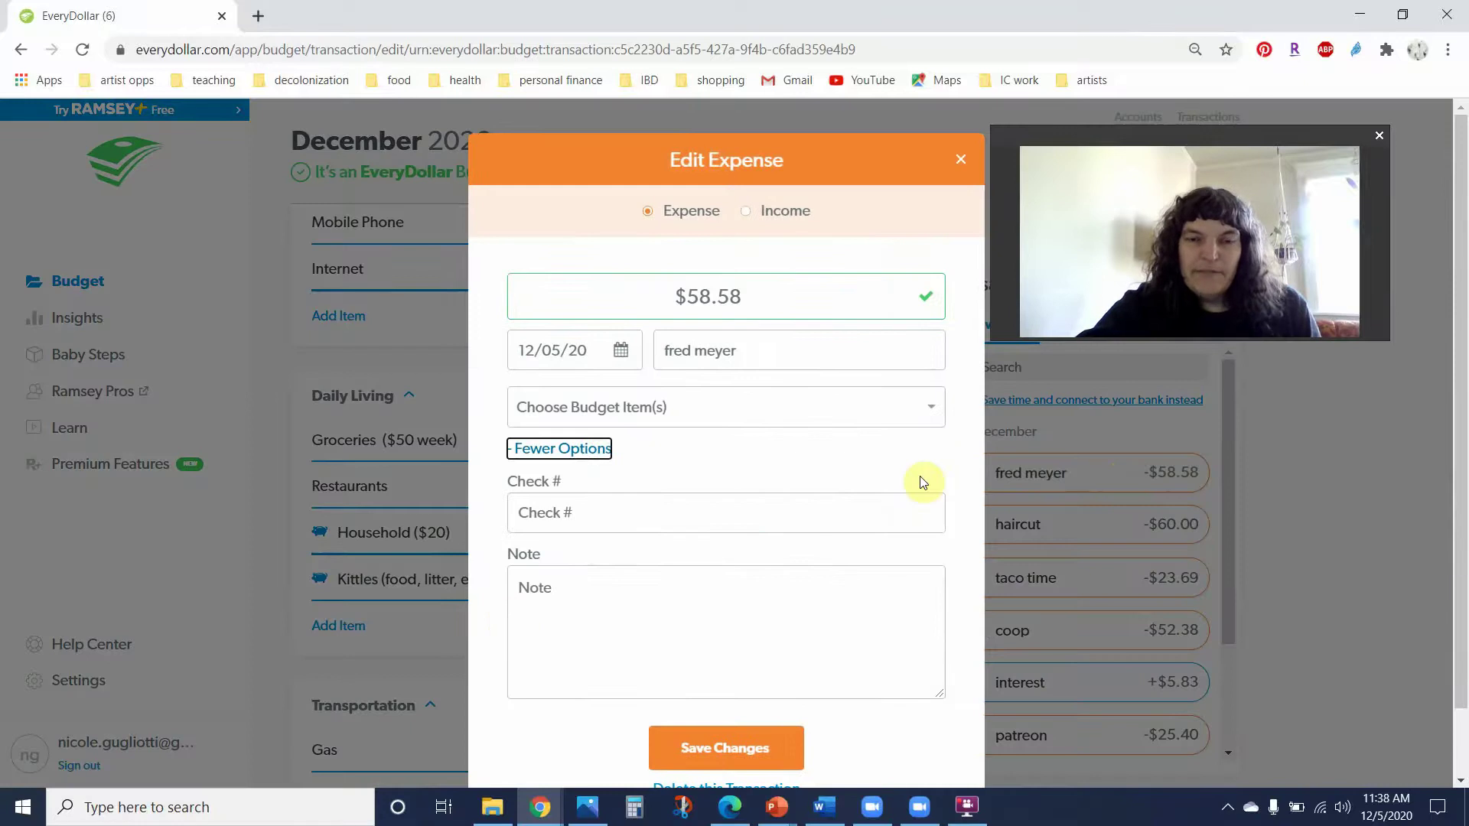
pyautogui.click(766, 408)
pyautogui.click(477, 409)
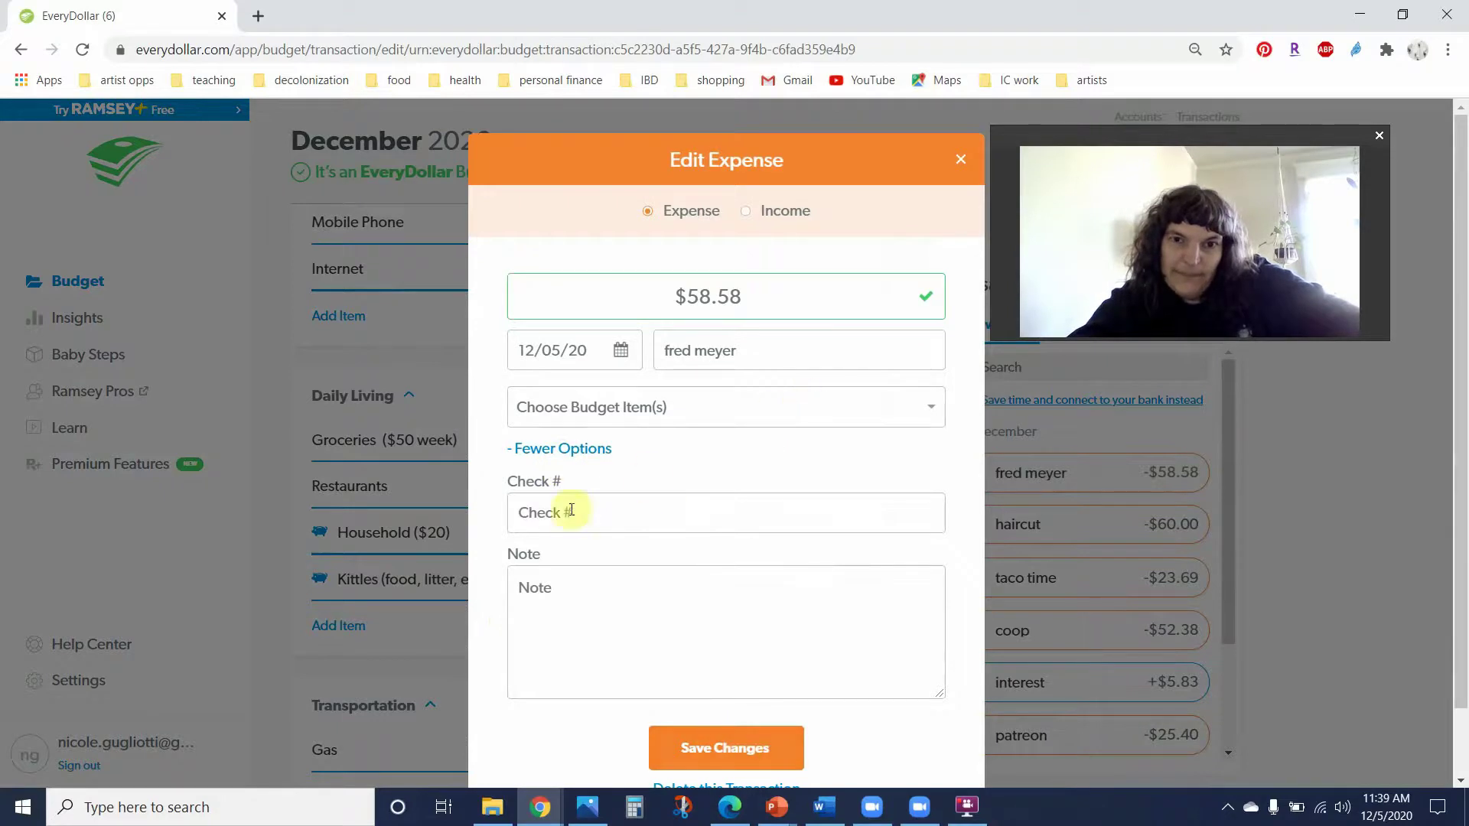
pyautogui.click(643, 405)
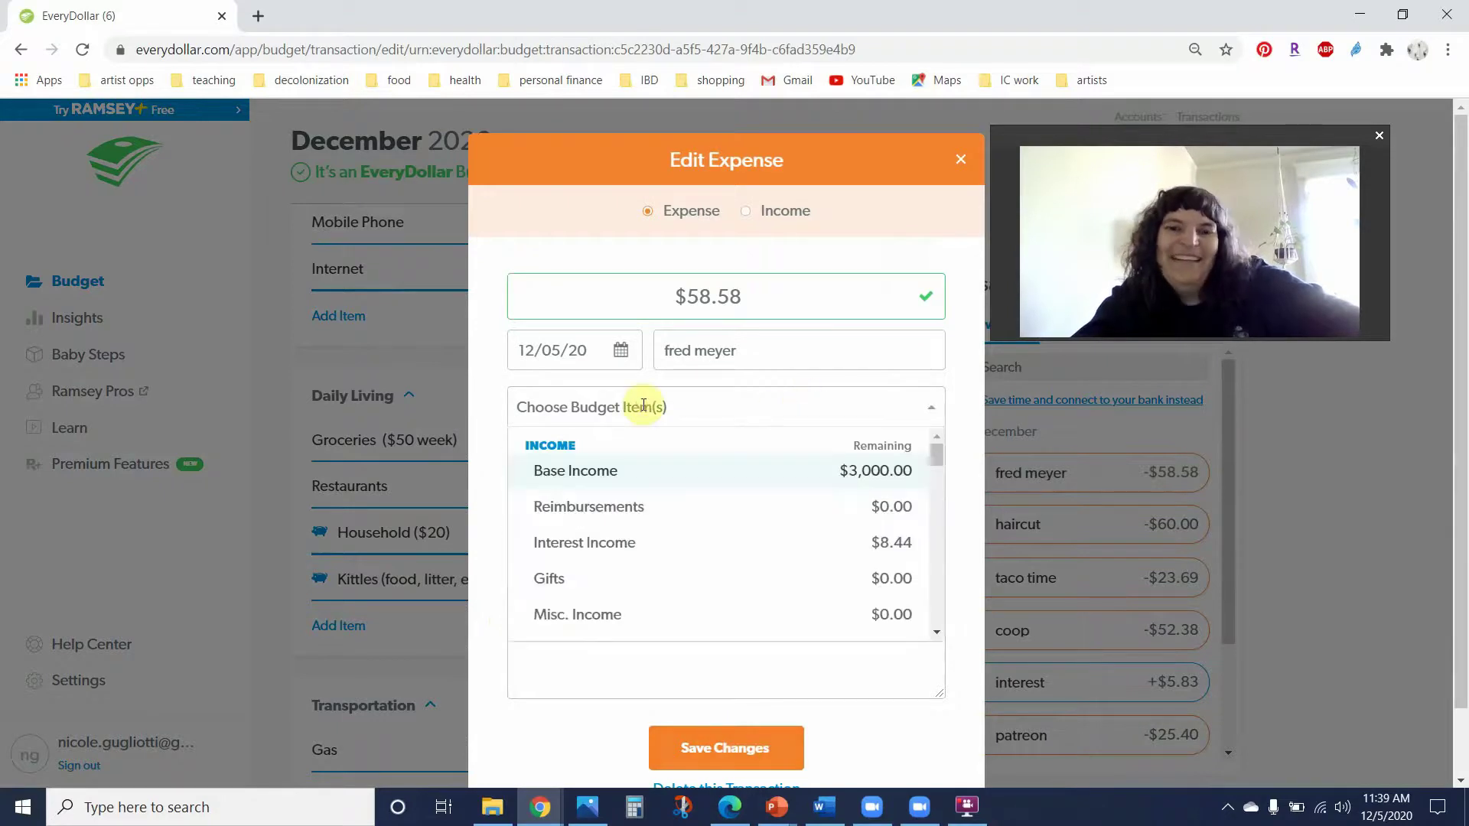
pyautogui.write('kittle')
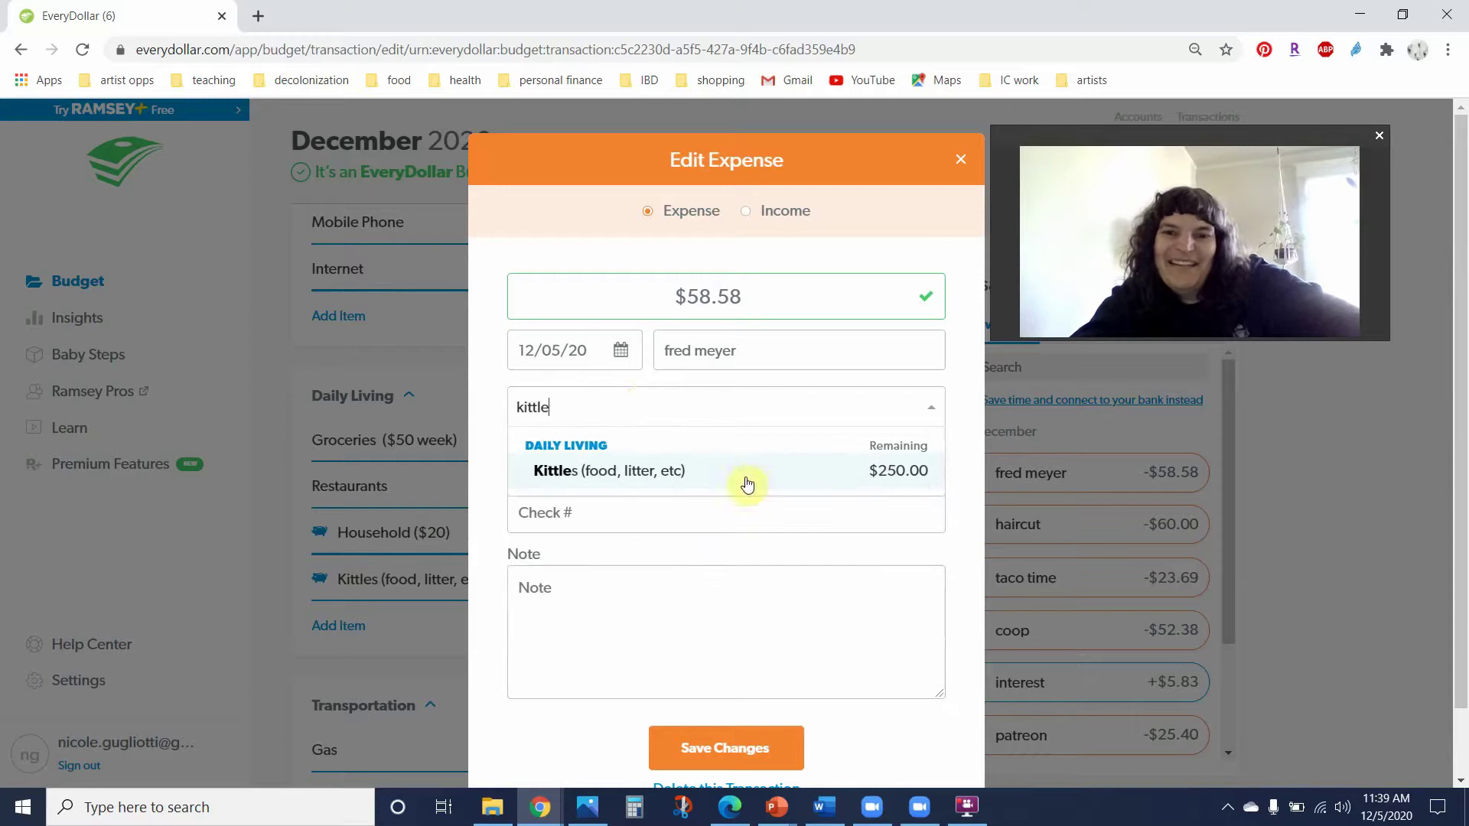
pyautogui.click(745, 477)
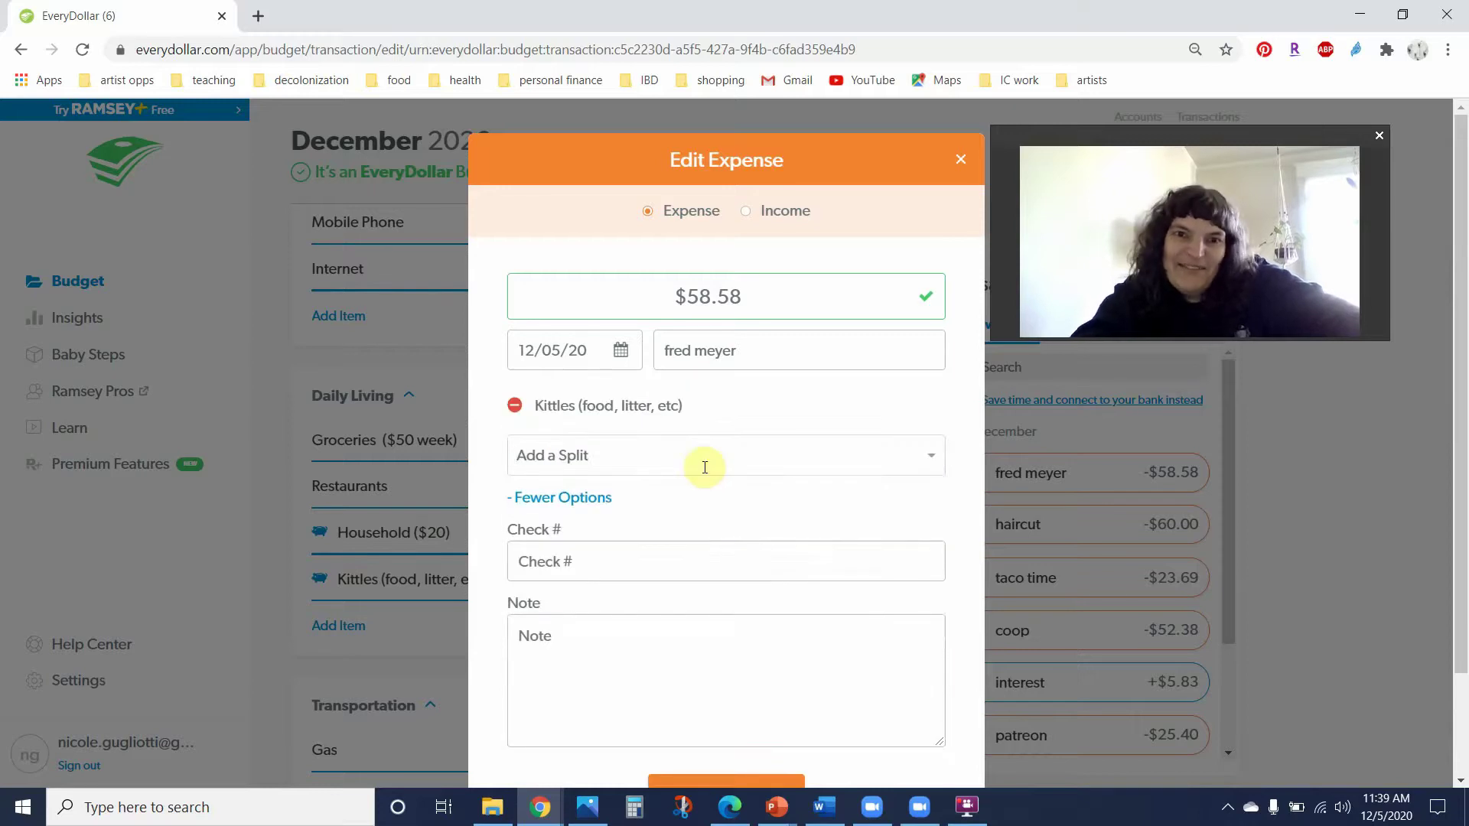
# Step: Add Groceries as a second split line on the fred meyer expense
pyautogui.click(669, 467)
pyautogui.write('grocery')
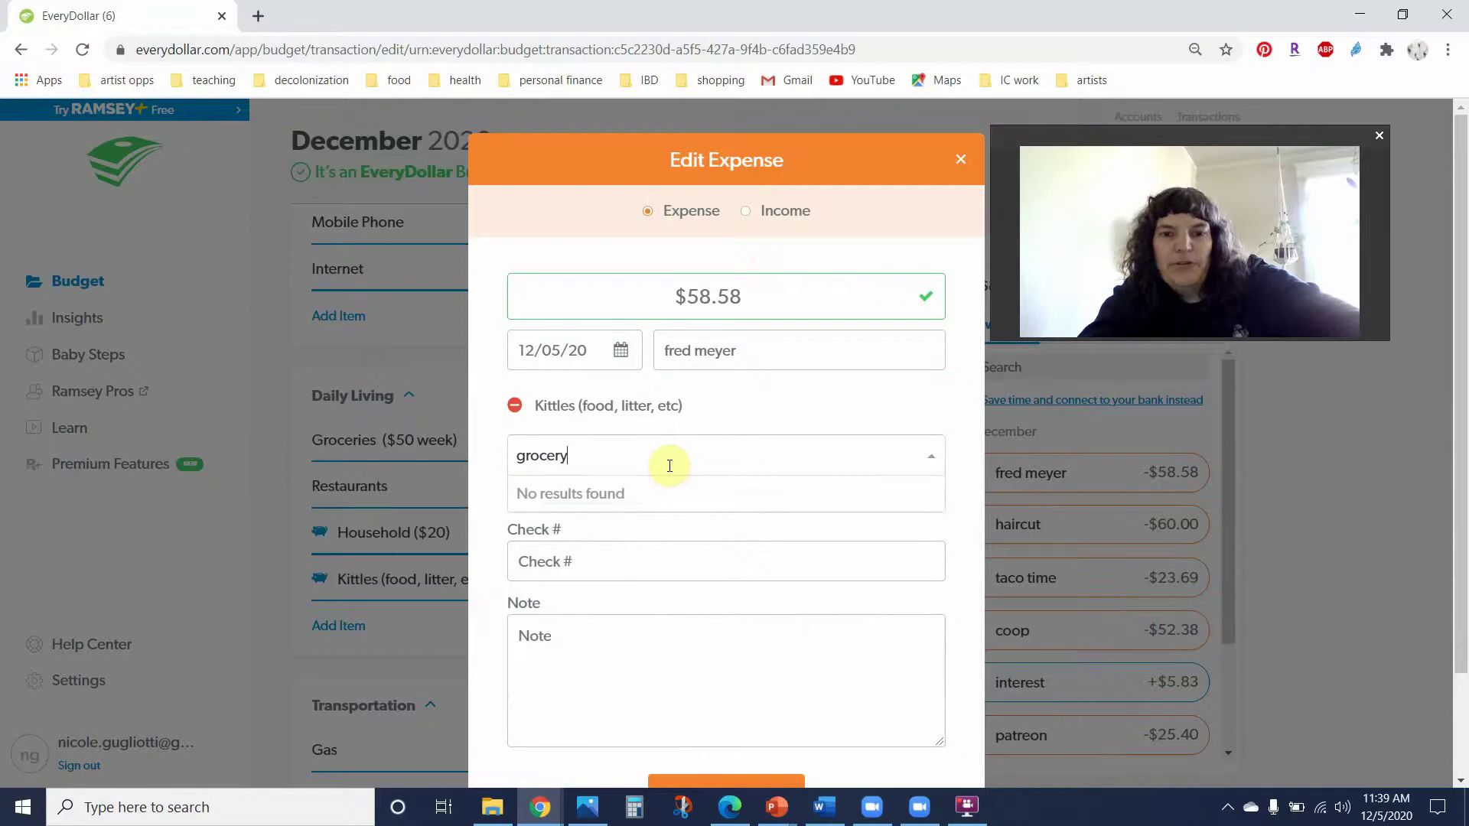
pyautogui.press('BackSpace')
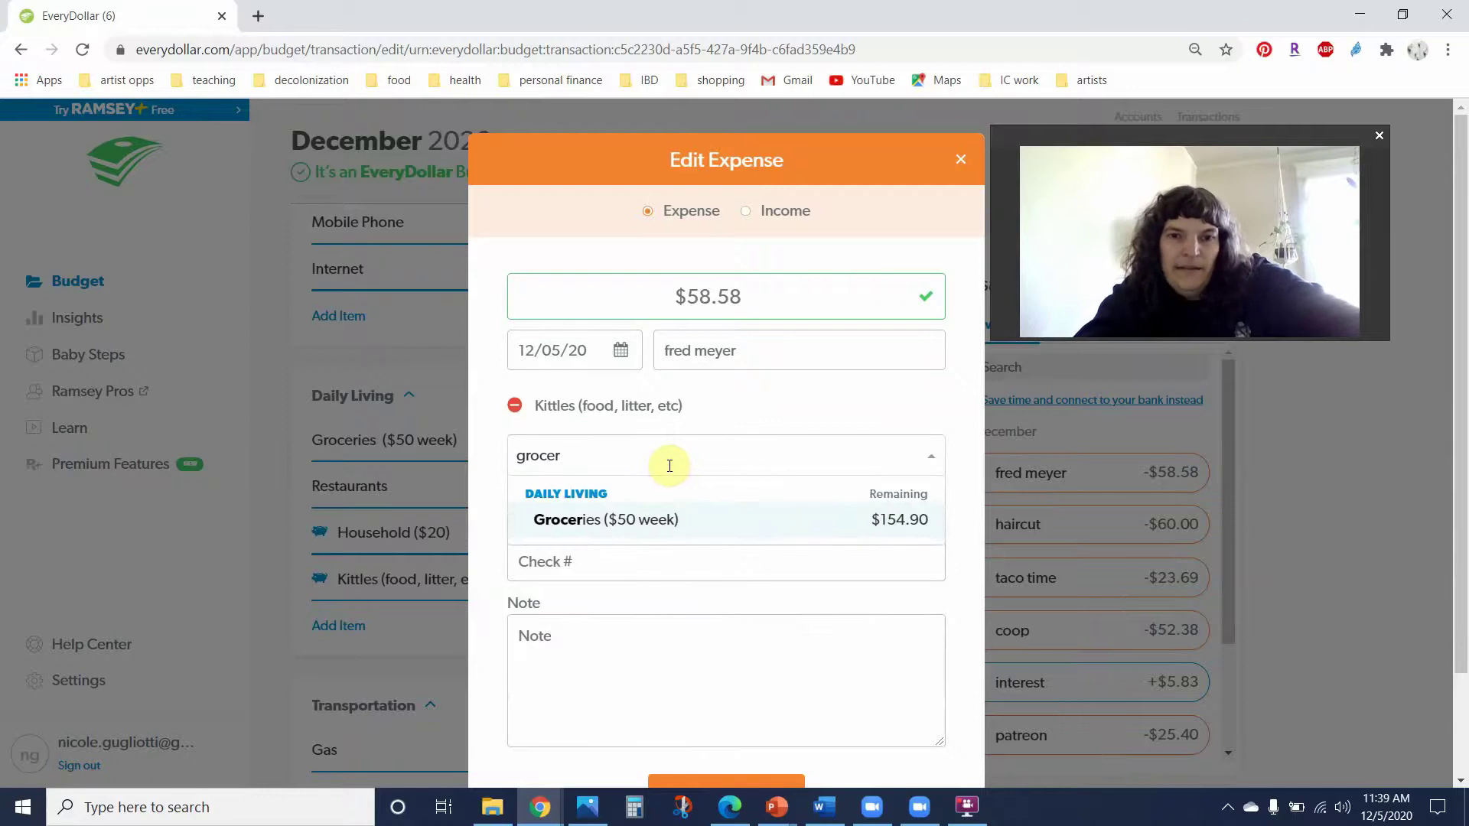
pyautogui.write('ie')
pyautogui.click(665, 518)
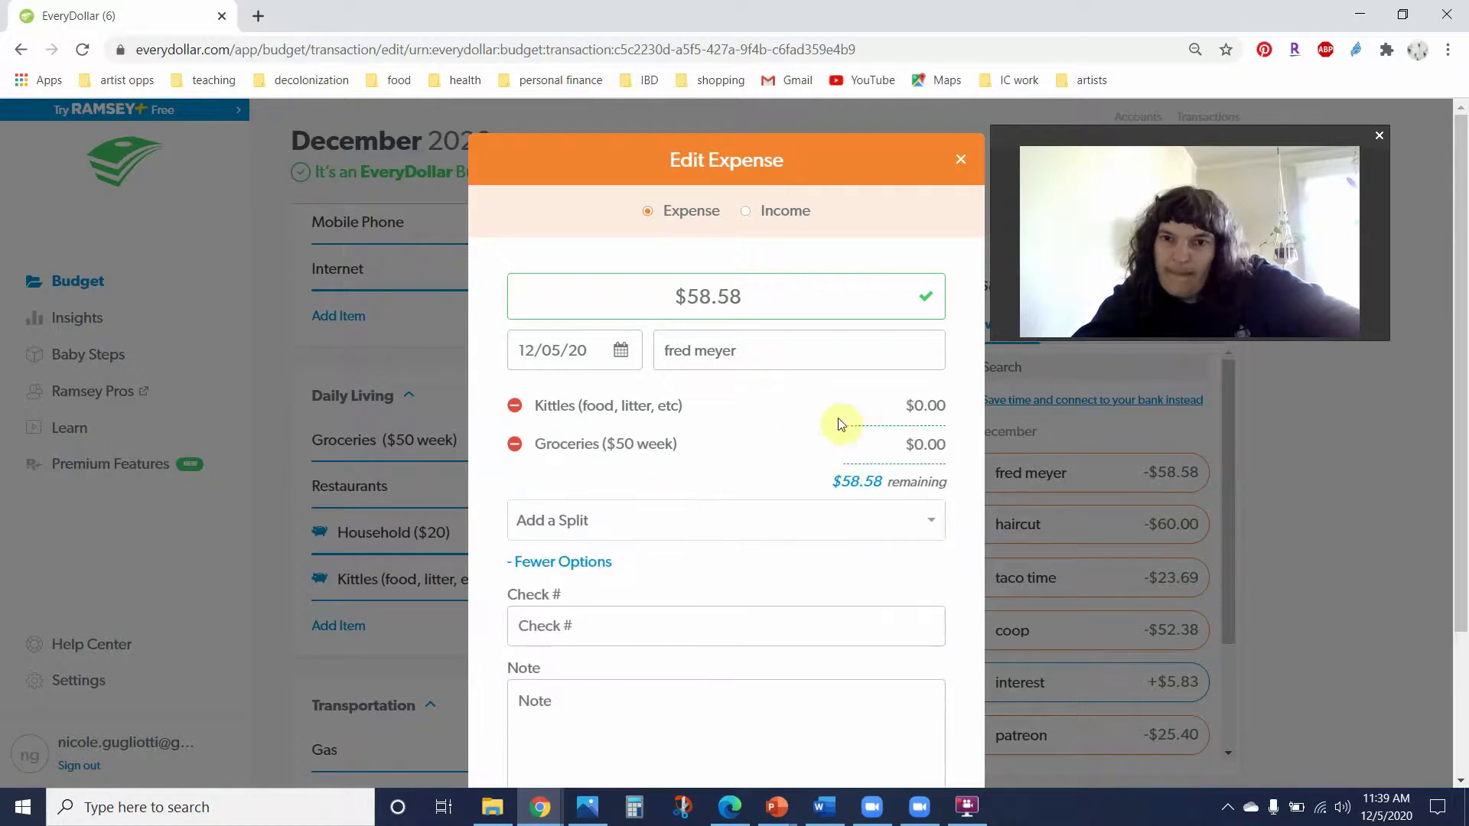
# Step: Split the expense as $17.00 Kittles and $41.58 Groceries, then track it
pyautogui.click(919, 419)
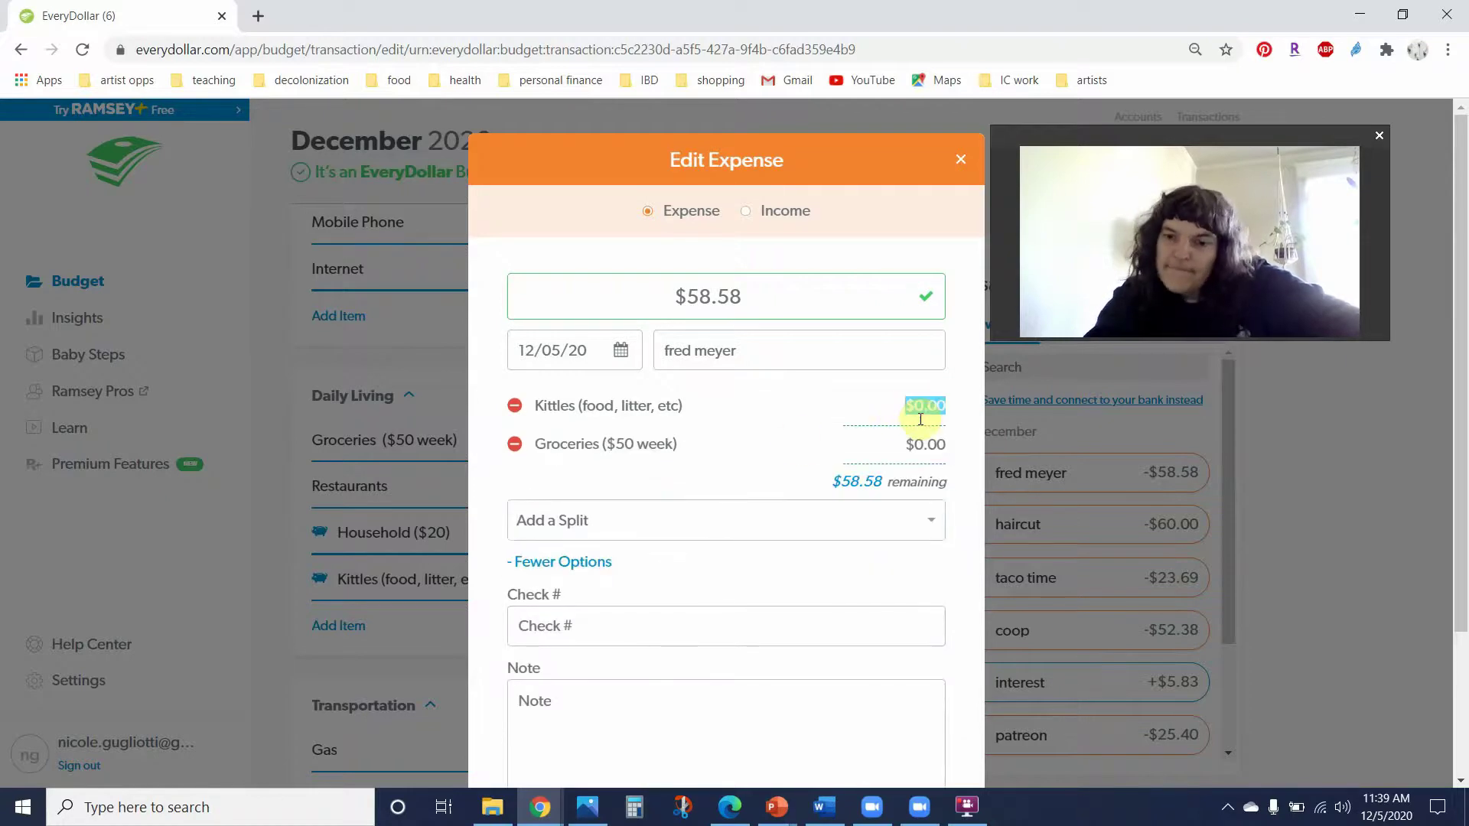
pyautogui.write('1')
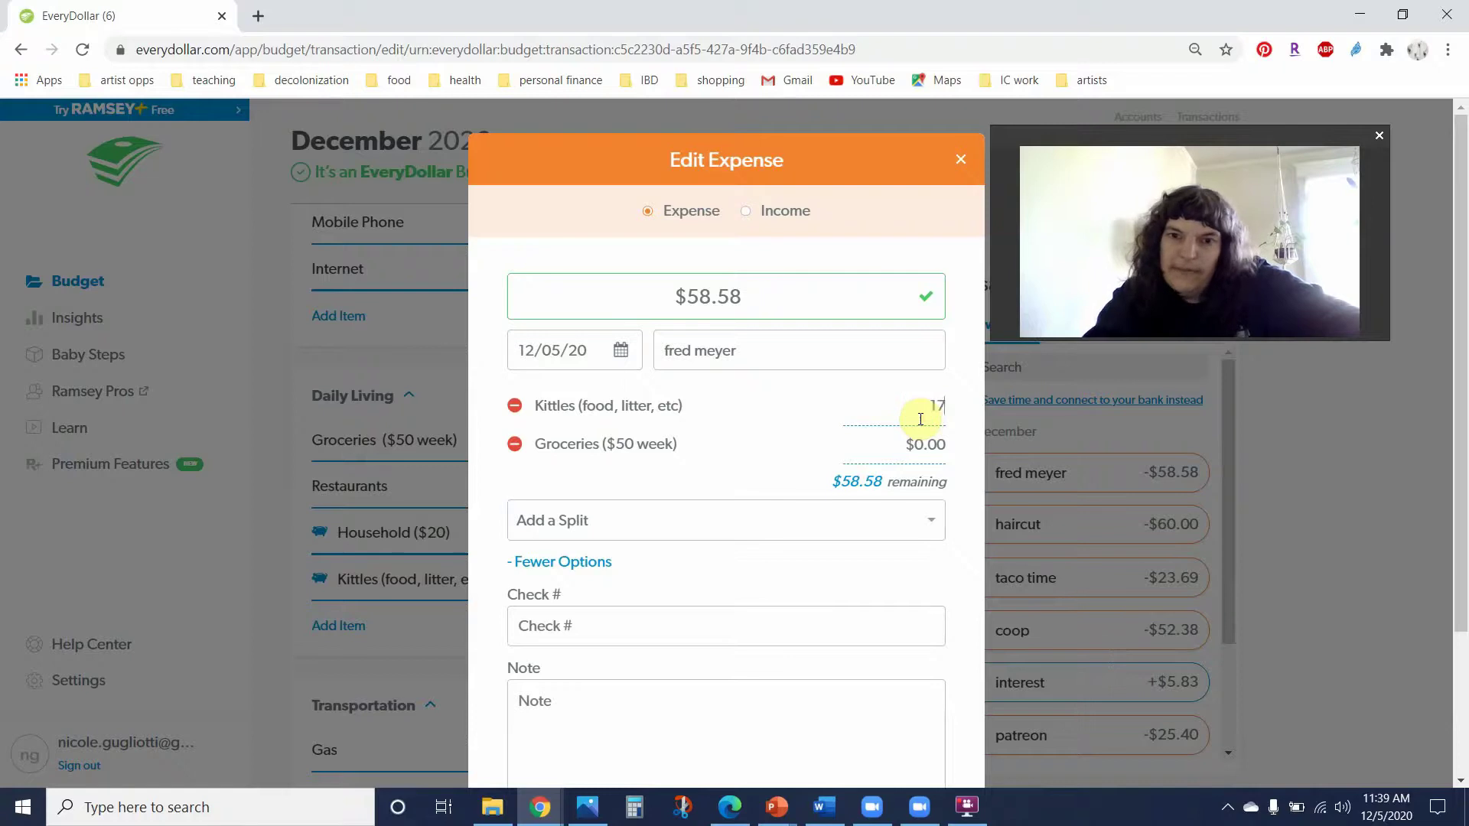
pyautogui.write('7')
pyautogui.click(927, 445)
pyautogui.write('41.58')
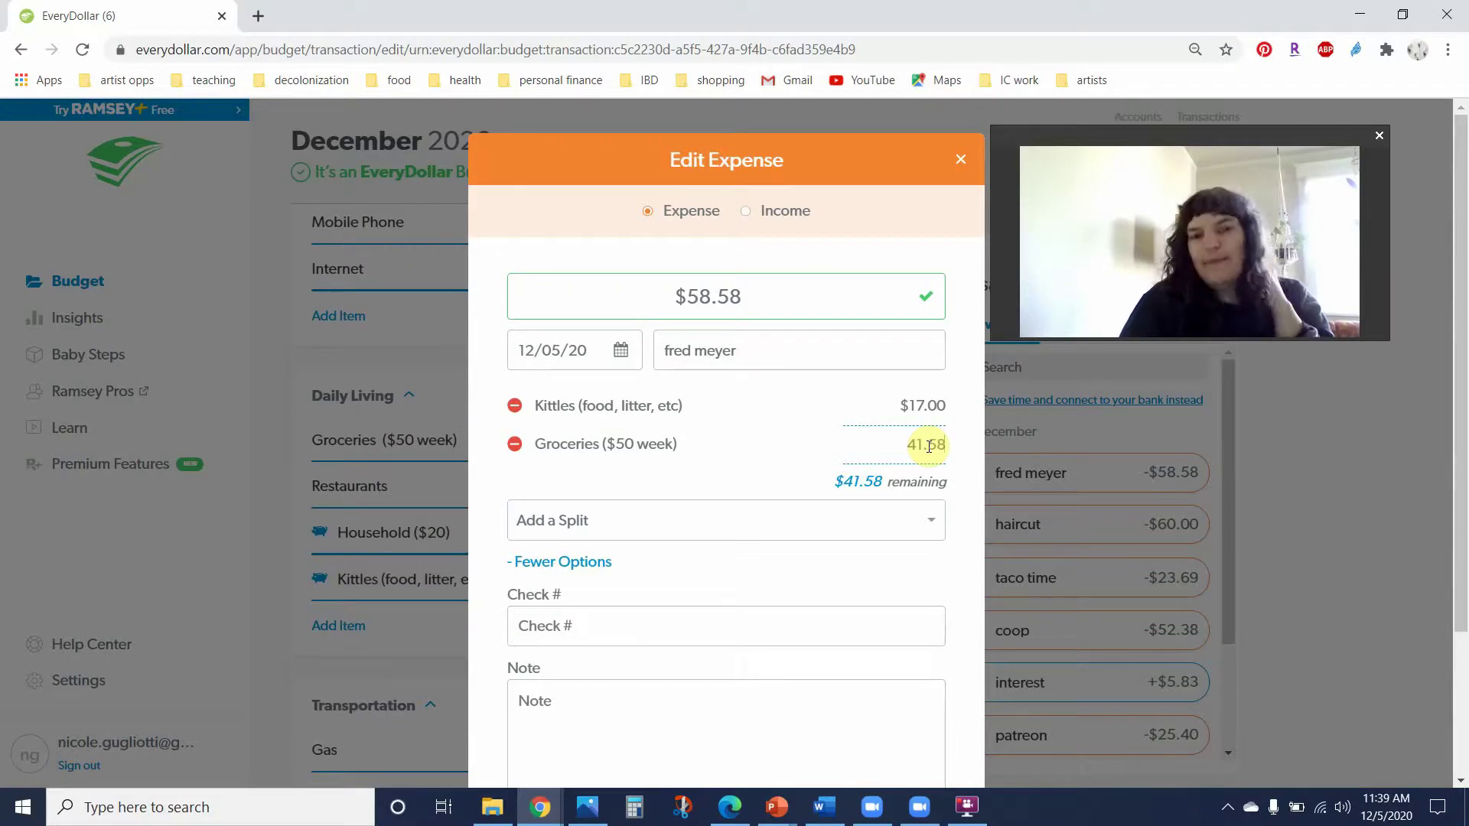
pyautogui.moveTo(1461, 382); pyautogui.dragTo(1462, 520)
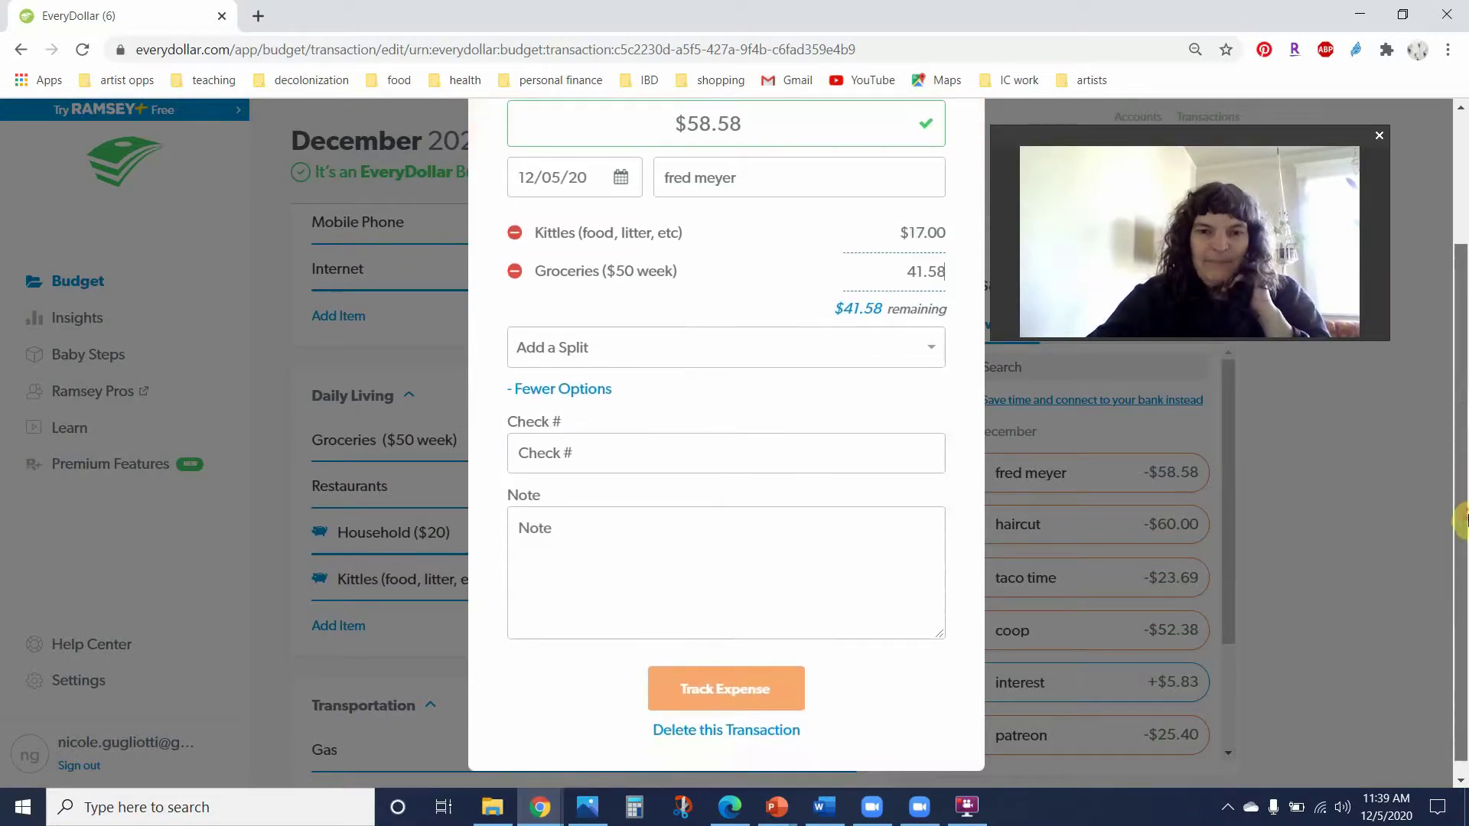
pyautogui.click(706, 692)
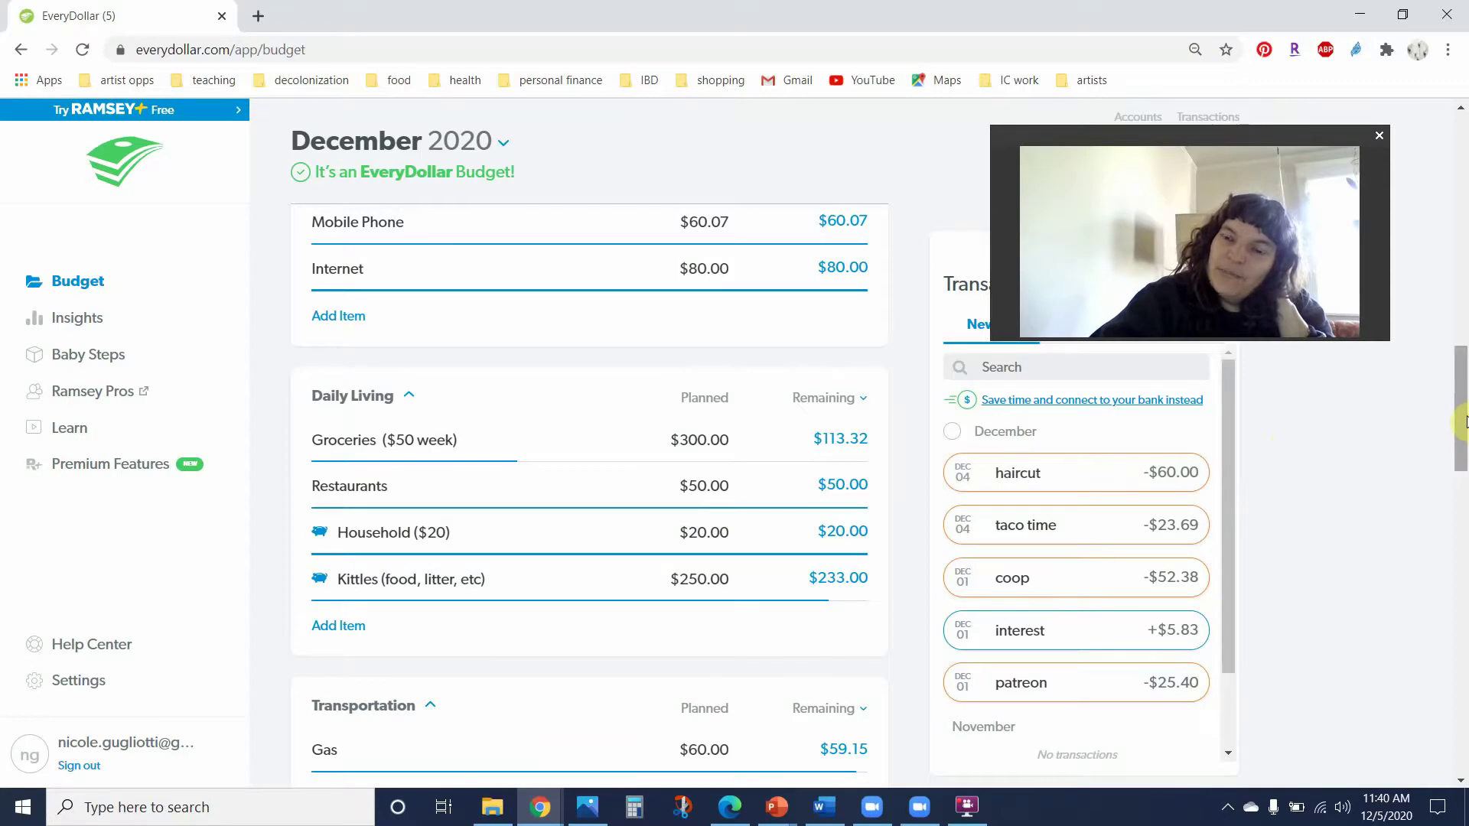
# Step: Track the $60.00 haircut under Personal Spending's FUN! line, leaving $40.00 there
pyautogui.moveTo(1463, 421); pyautogui.dragTo(1463, 501)
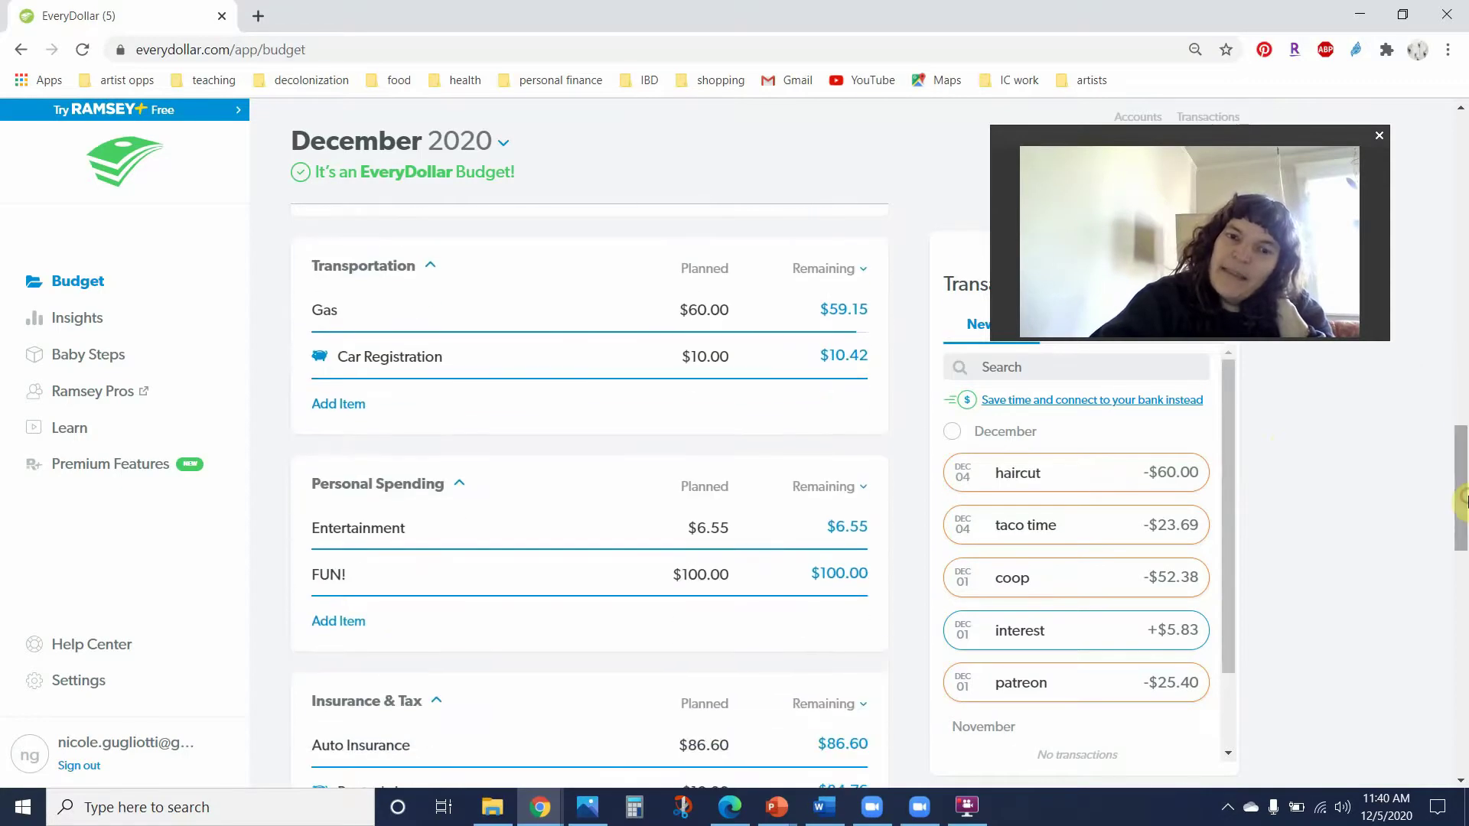
pyautogui.moveTo(1043, 481); pyautogui.dragTo(564, 578)
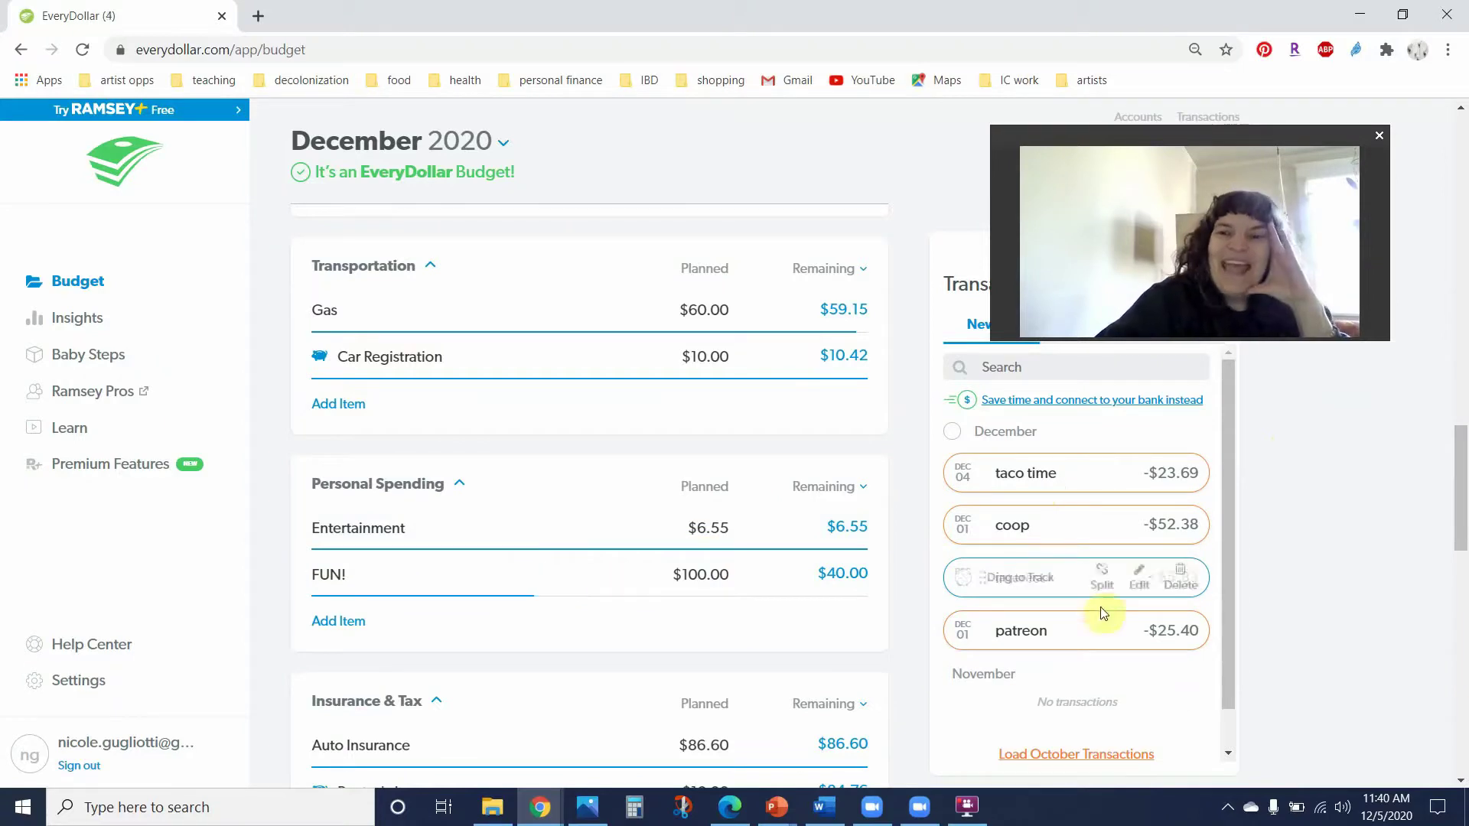
pyautogui.moveTo(1462, 525); pyautogui.dragTo(1461, 495)
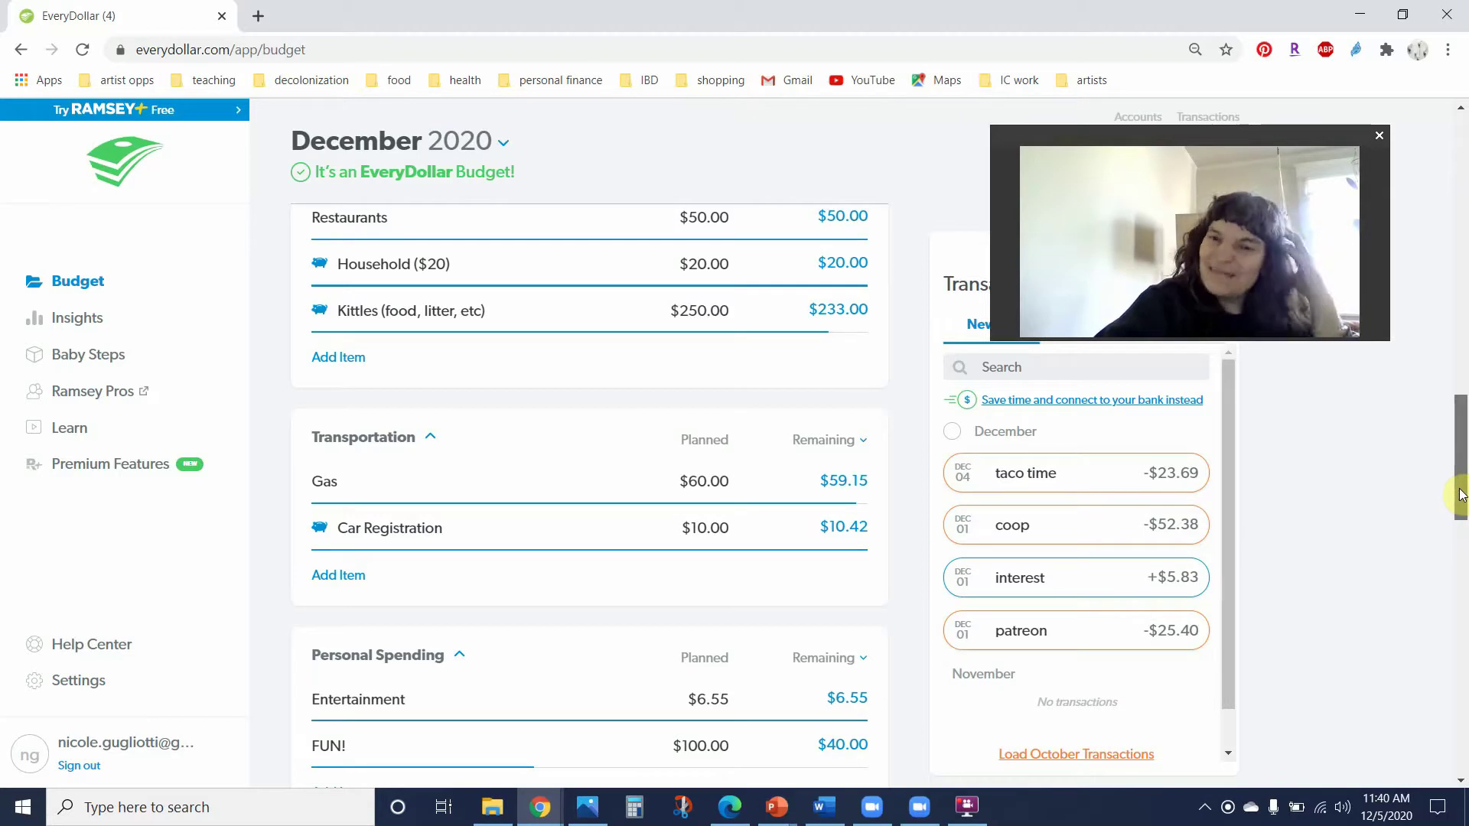
# Step: Track the taco time purchase to Daily Living's Restaurants line, leaving $26.31
pyautogui.moveTo(1462, 493); pyautogui.dragTo(1453, 464)
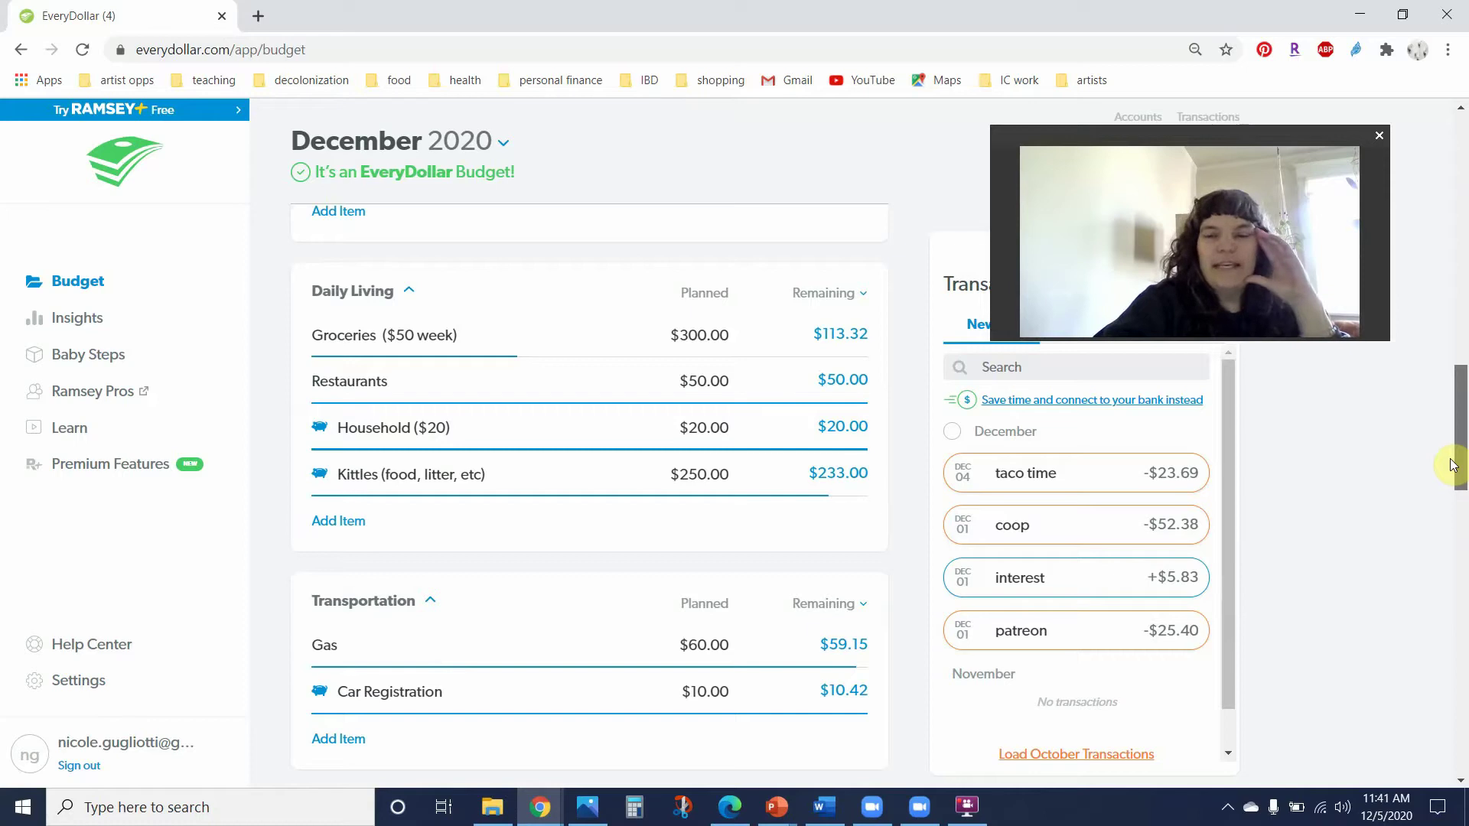
pyautogui.moveTo(1453, 464); pyautogui.dragTo(1456, 472)
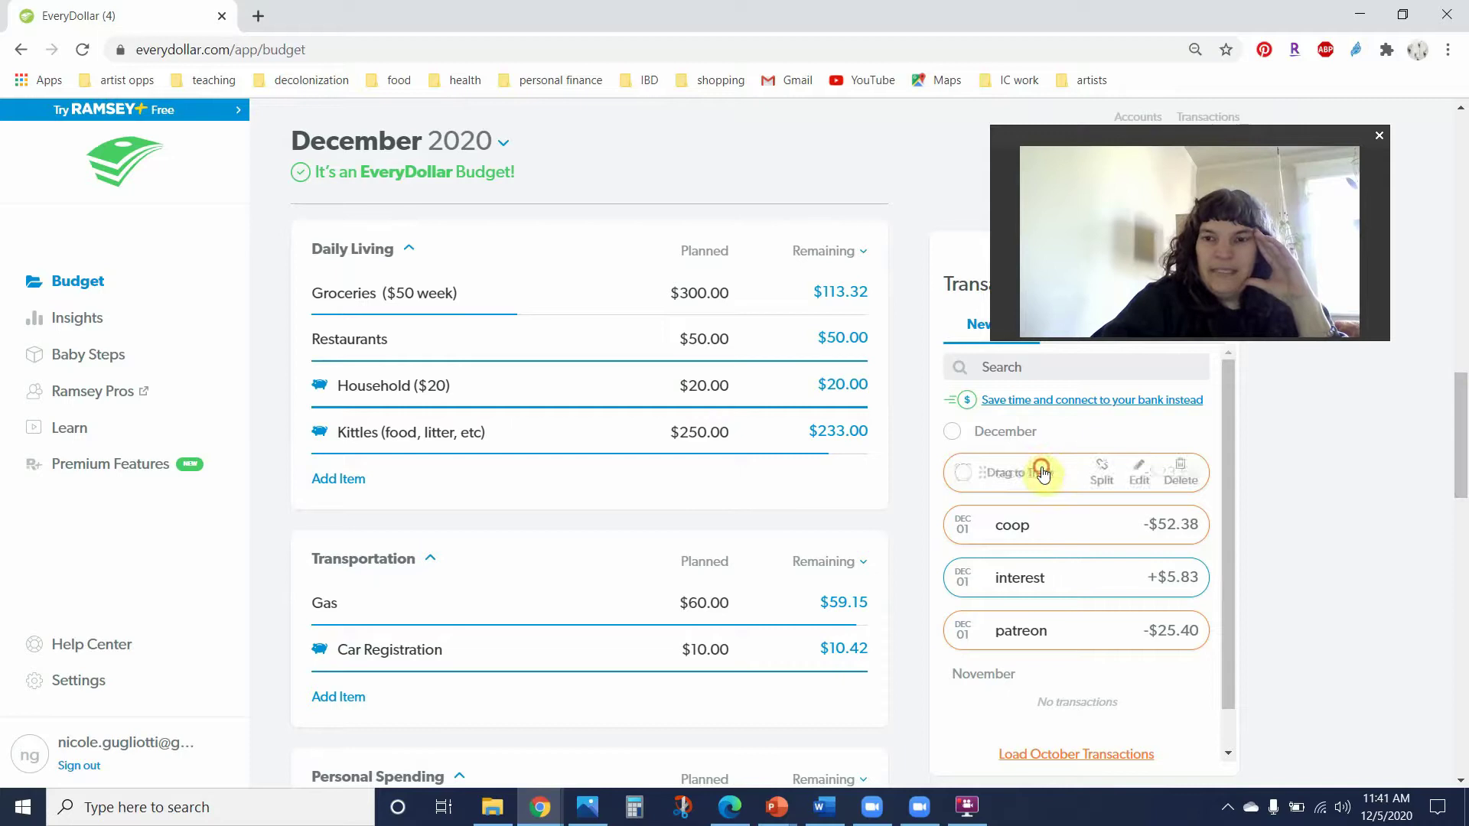
pyautogui.moveTo(1041, 470); pyautogui.dragTo(452, 338)
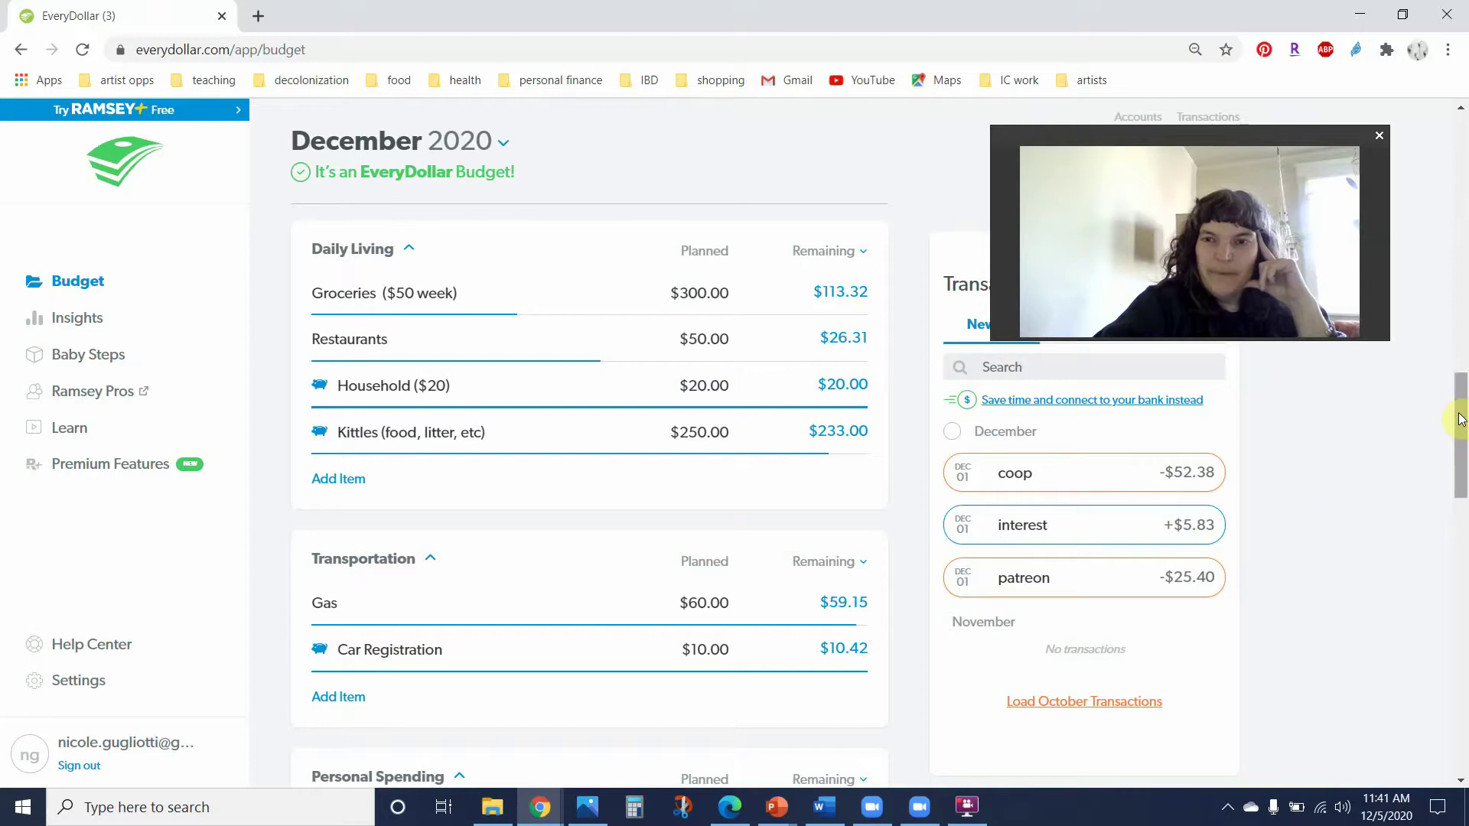
# Step: Track the coop purchase to Groceries, bringing it down to $60.94 remaining
pyautogui.moveTo(1461, 419)
pyautogui.mouseDown()
pyautogui.moveTo(1461, 501)
pyautogui.moveTo(1461, 393)
pyautogui.mouseUp()
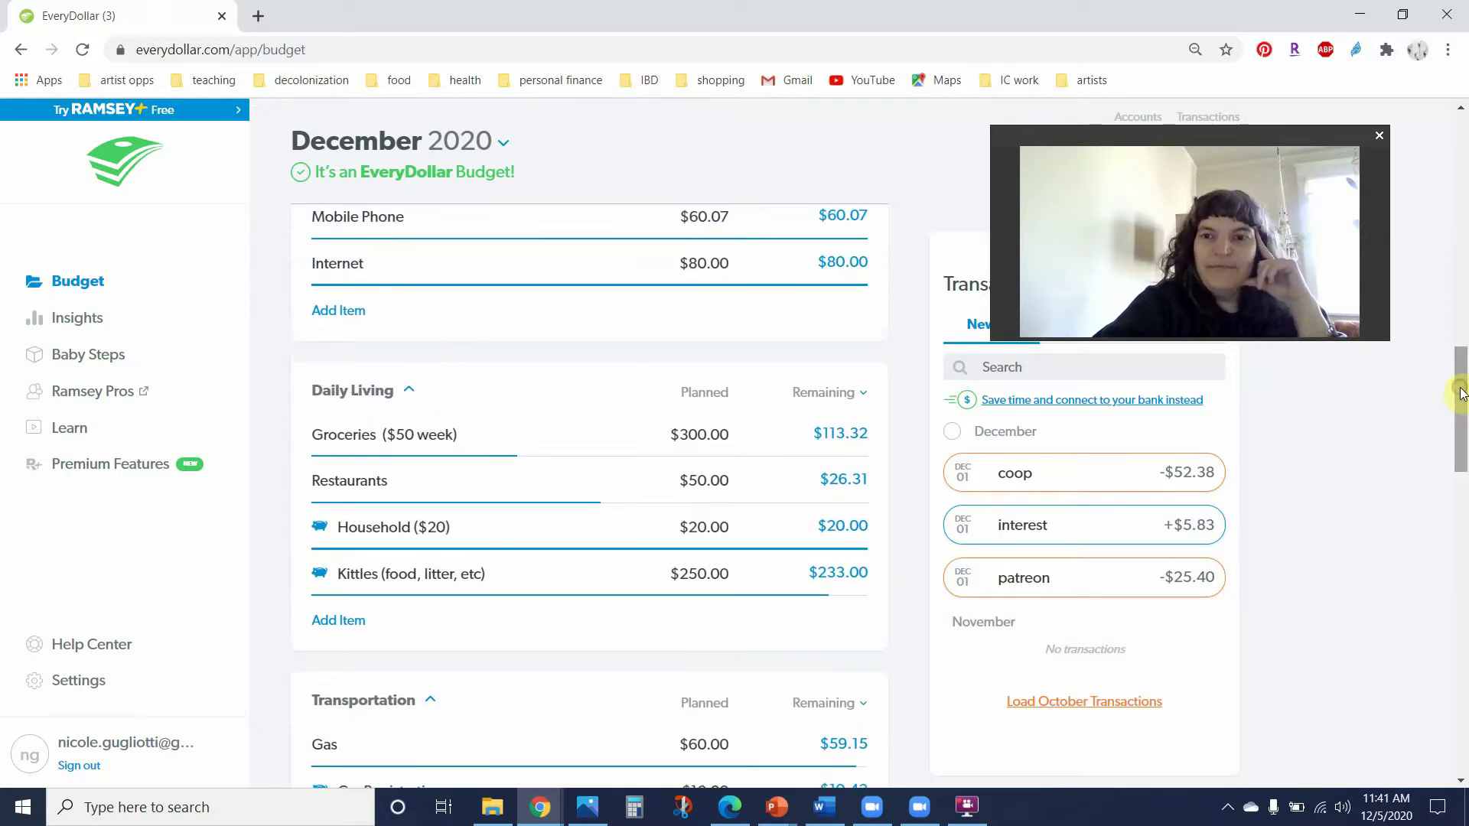
pyautogui.moveTo(1040, 471)
pyautogui.moveTo(1040, 471); pyautogui.dragTo(541, 431)
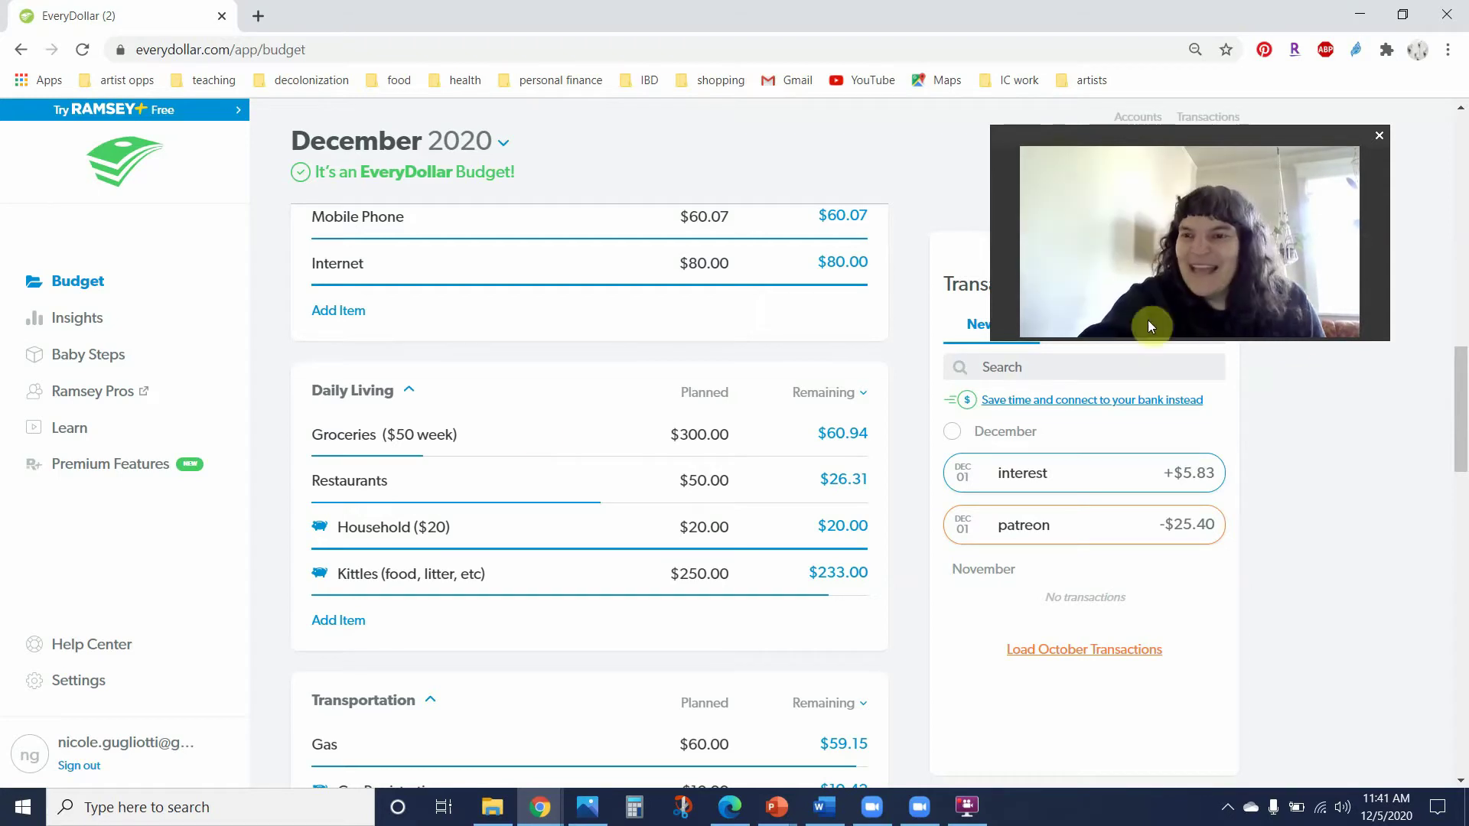
pyautogui.moveTo(1460, 463); pyautogui.dragTo(1447, 265)
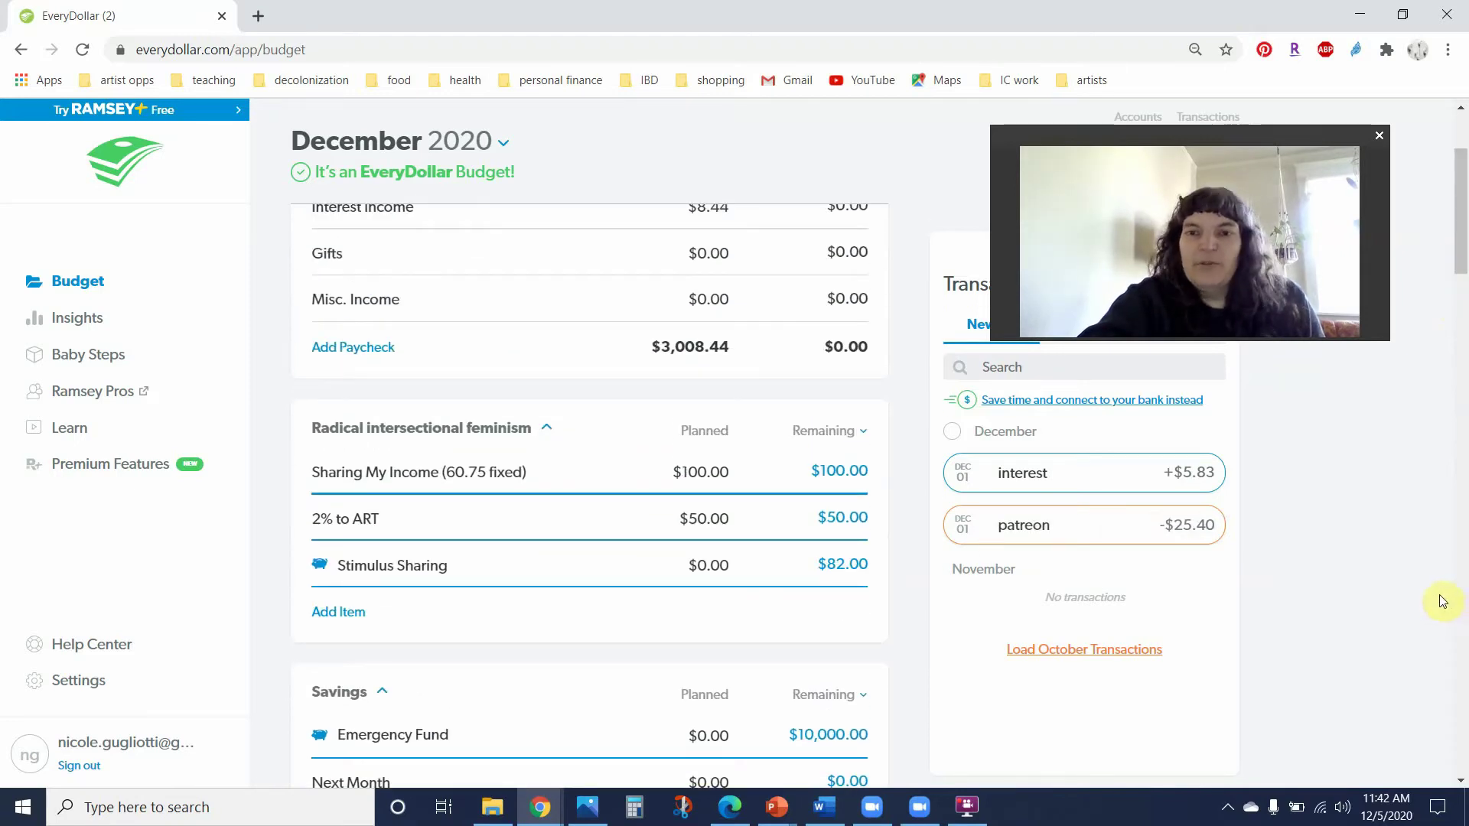
# Step: Track patreon to Sharing My Income ($74.60 left) and interest to Interest Income ($5.83 received)
pyautogui.moveTo(1067, 533)
pyautogui.moveTo(1064, 536); pyautogui.dragTo(673, 468)
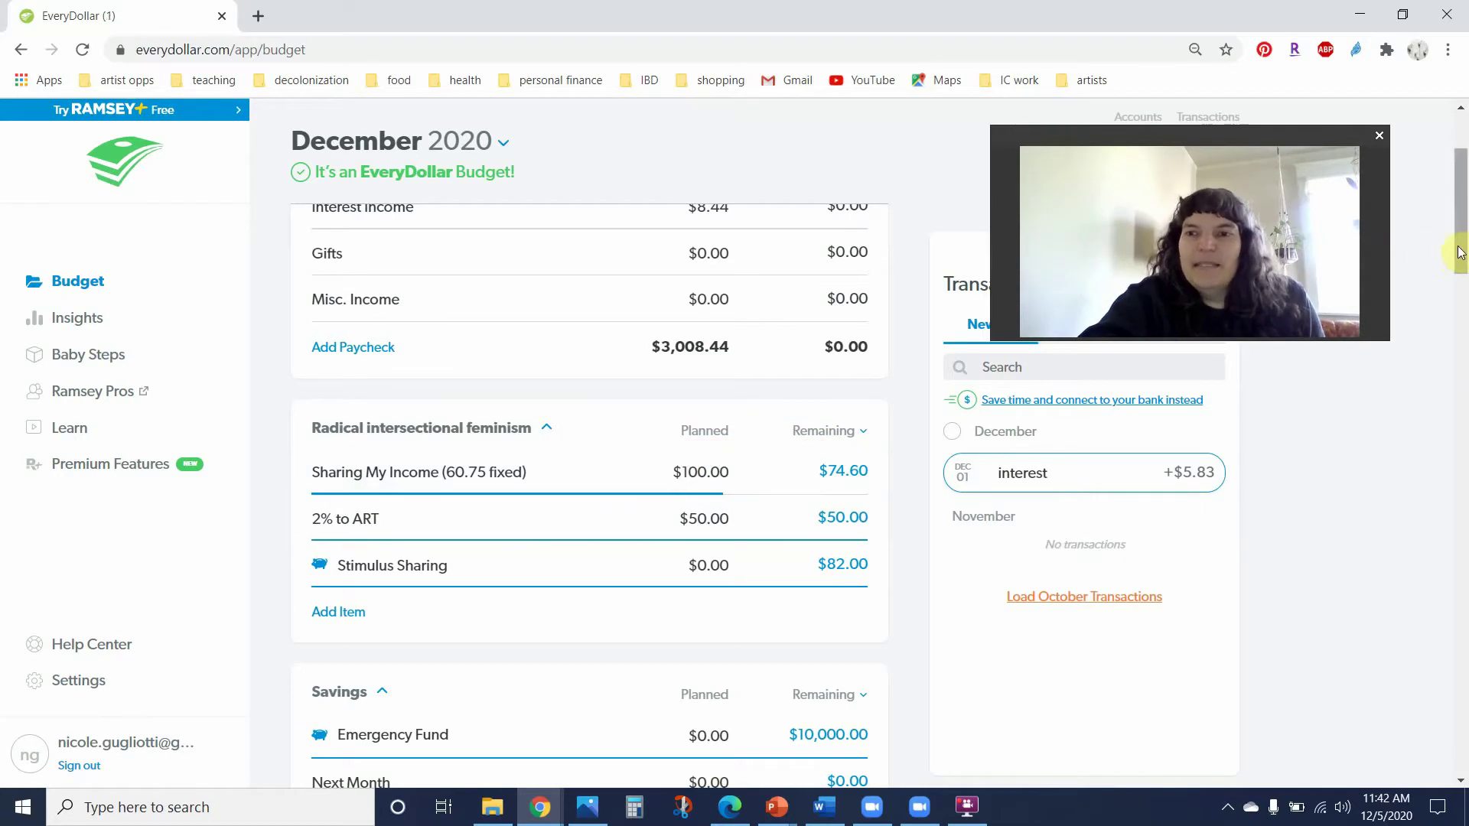
pyautogui.moveTo(1461, 252); pyautogui.dragTo(1462, 198)
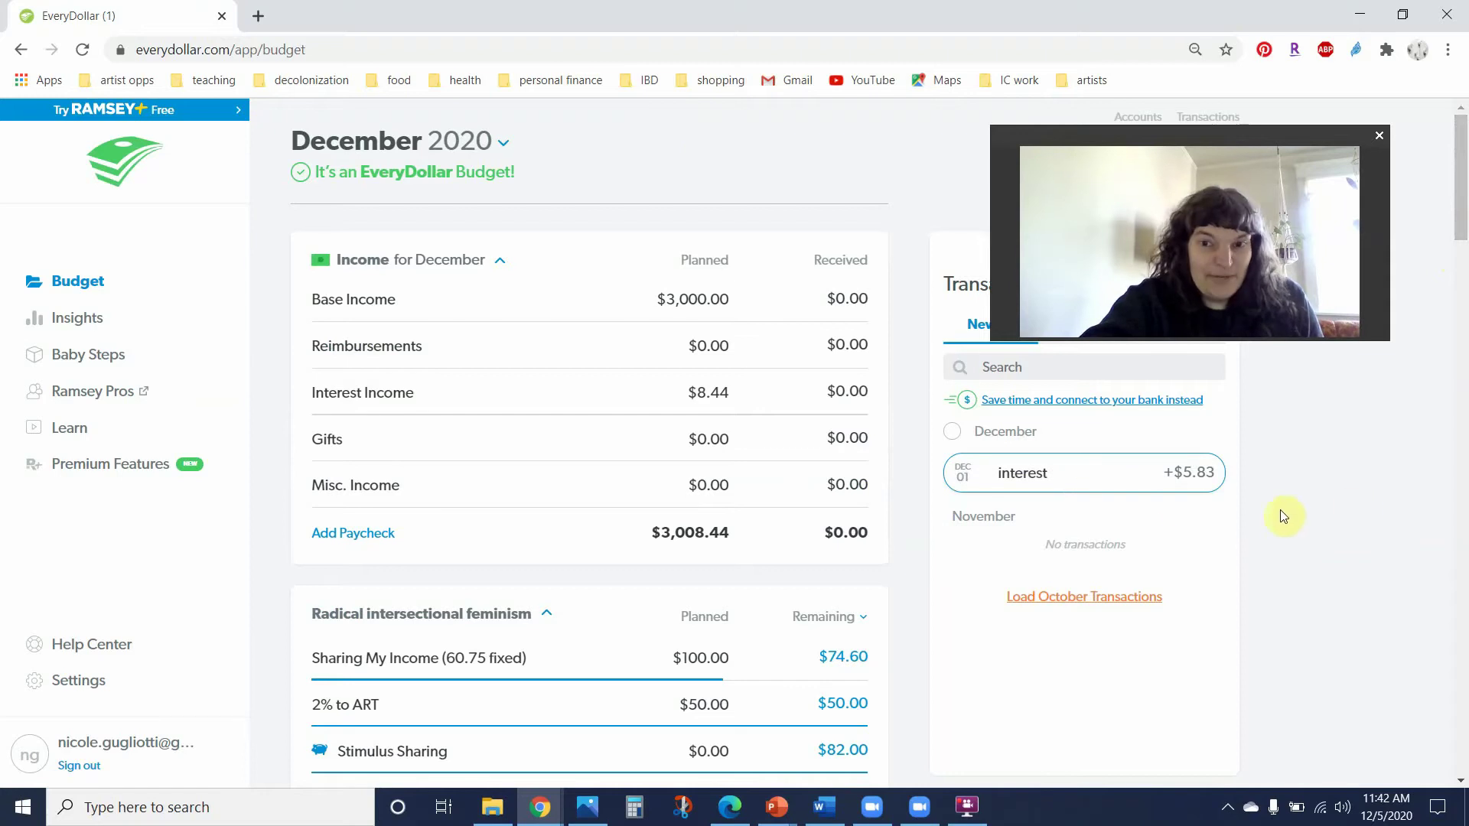
pyautogui.moveTo(1049, 479); pyautogui.dragTo(546, 403)
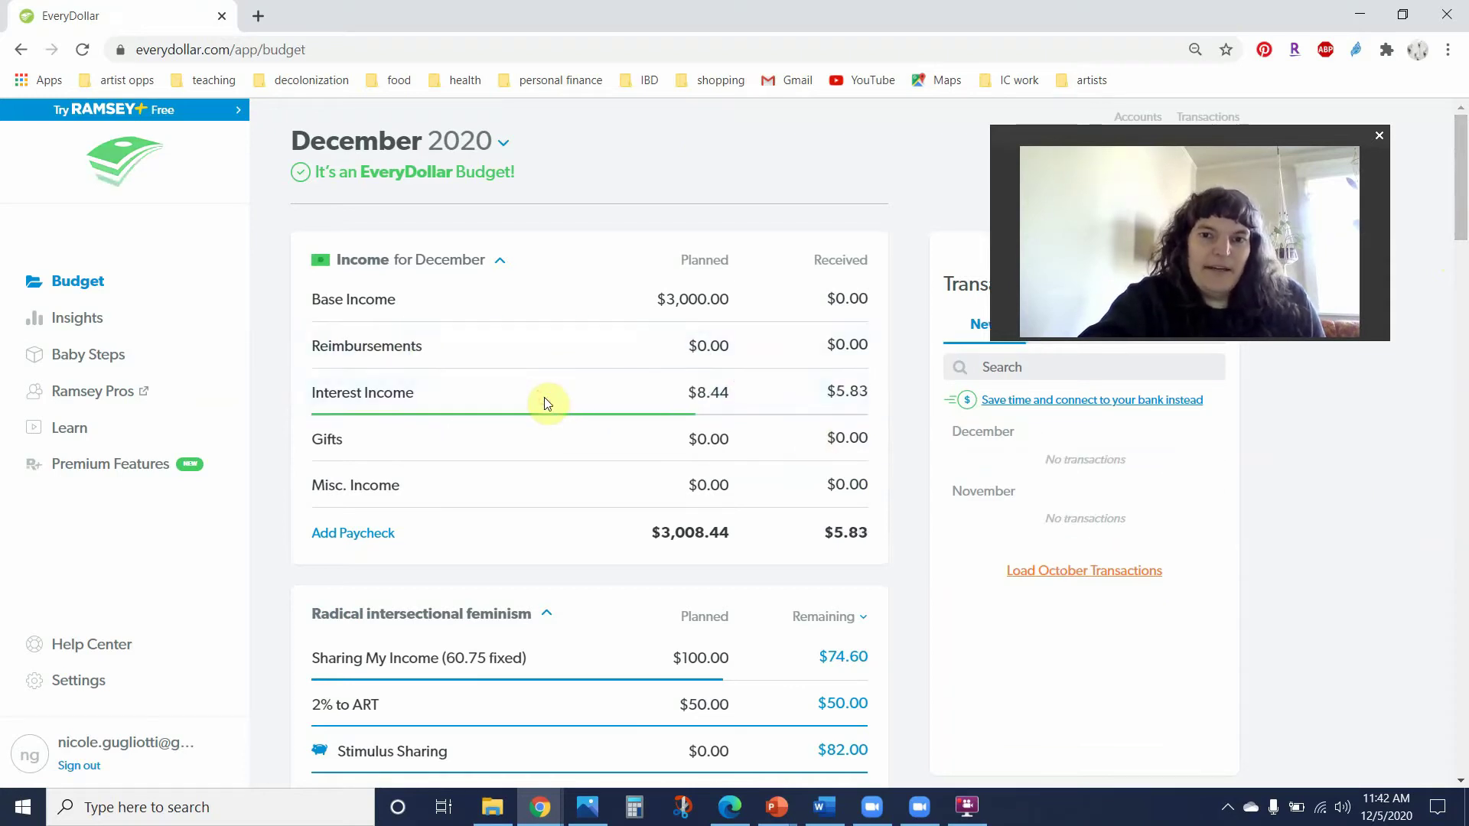